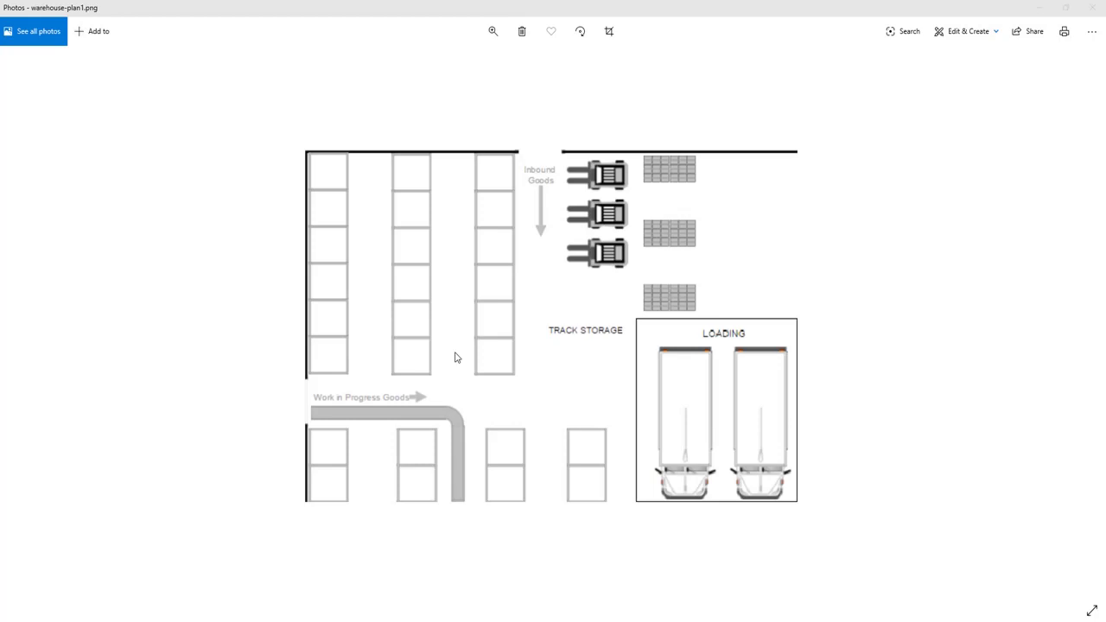
Step: Switch from the warehouse-plan1.png image in Photos back to the Power BI Inventory dashboard
{"action": "key", "text": "alt+Tab"}
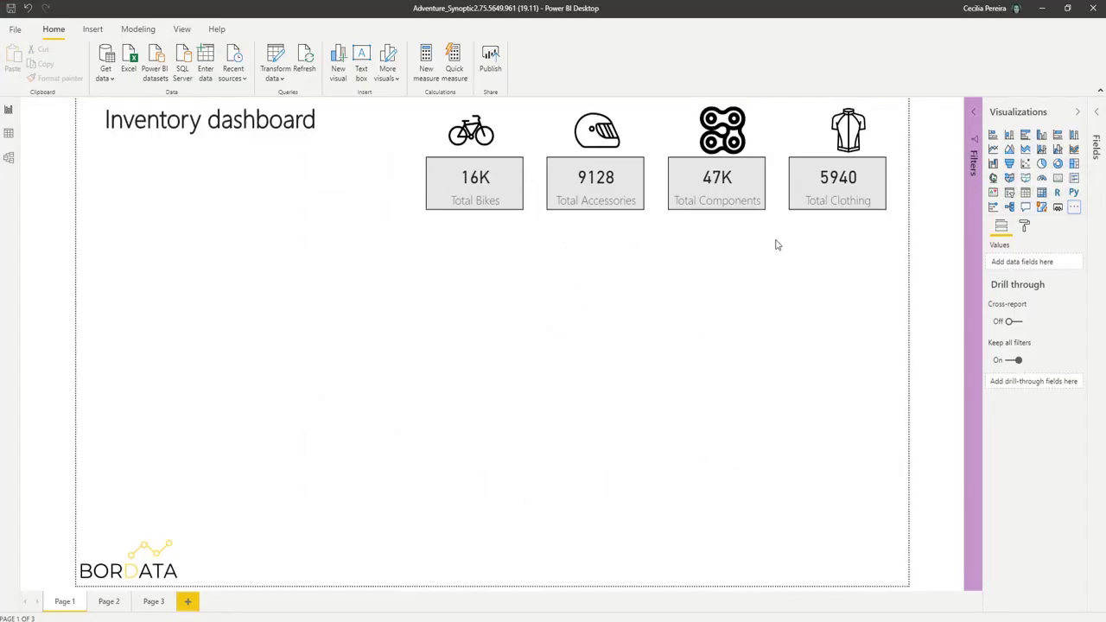
Step: Expand the Fields list and its Key Measures table, then bring up Get more visuals
{"action": "left_click", "coordinate": [1098, 116]}
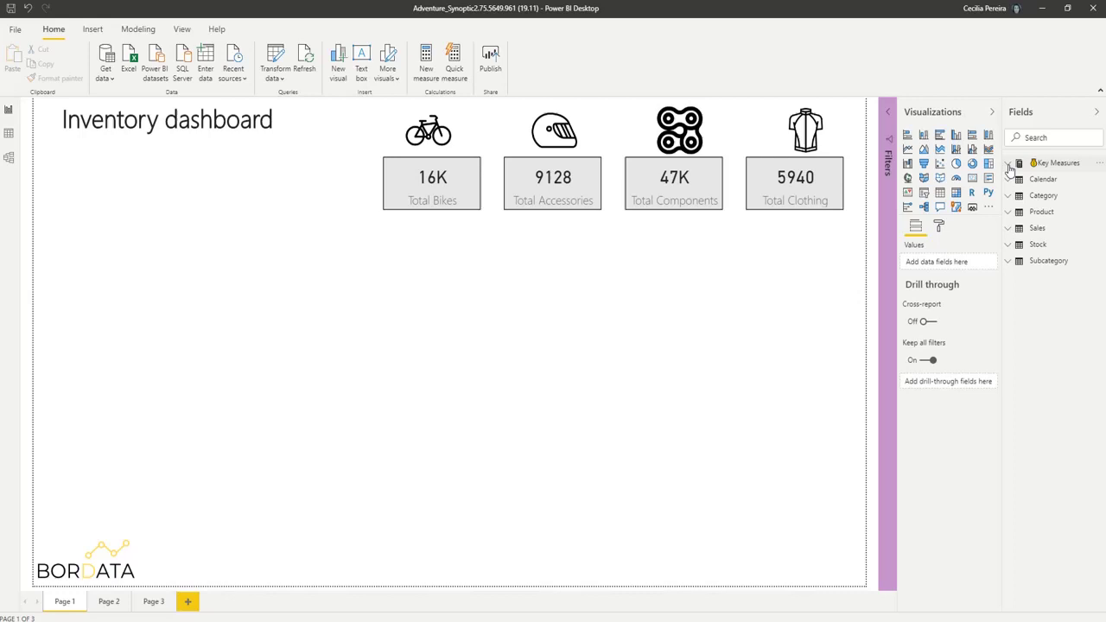
{"action": "left_click", "coordinate": [1012, 164]}
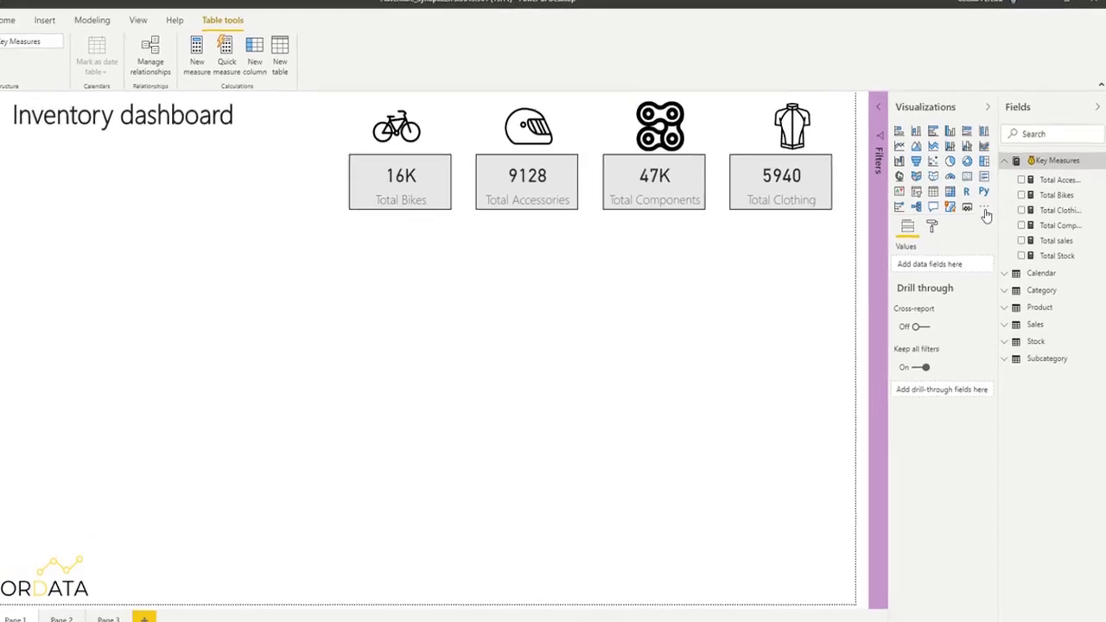
{"action": "left_click", "coordinate": [984, 210]}
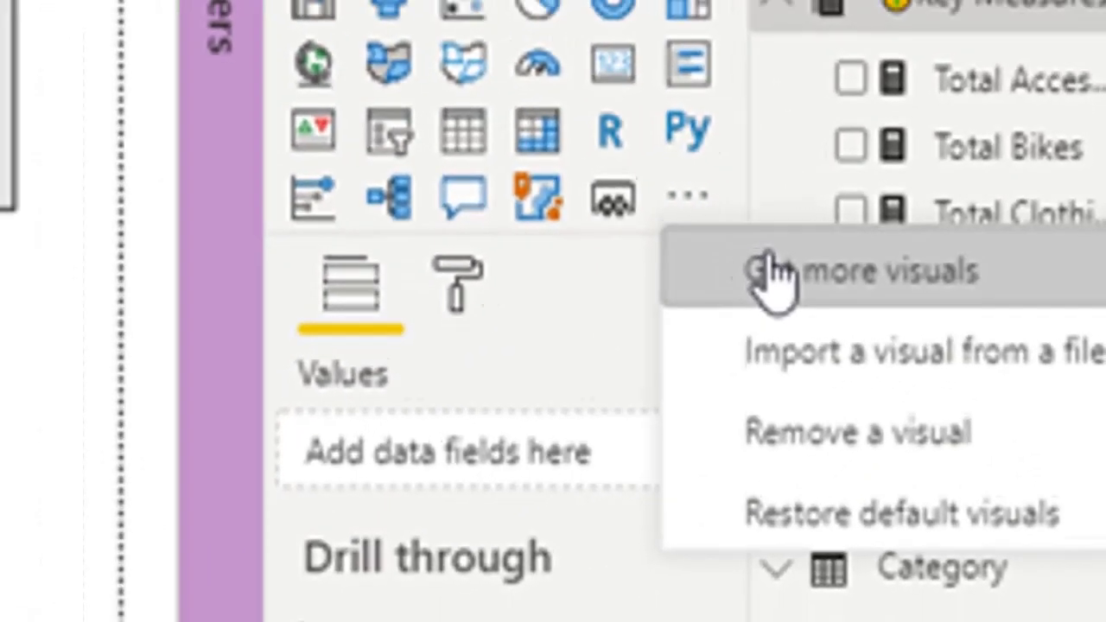
Step: Search the visuals marketplace for 'synoptic' and add Synoptic Panel by OKViz
{"action": "left_click", "coordinate": [730, 275]}
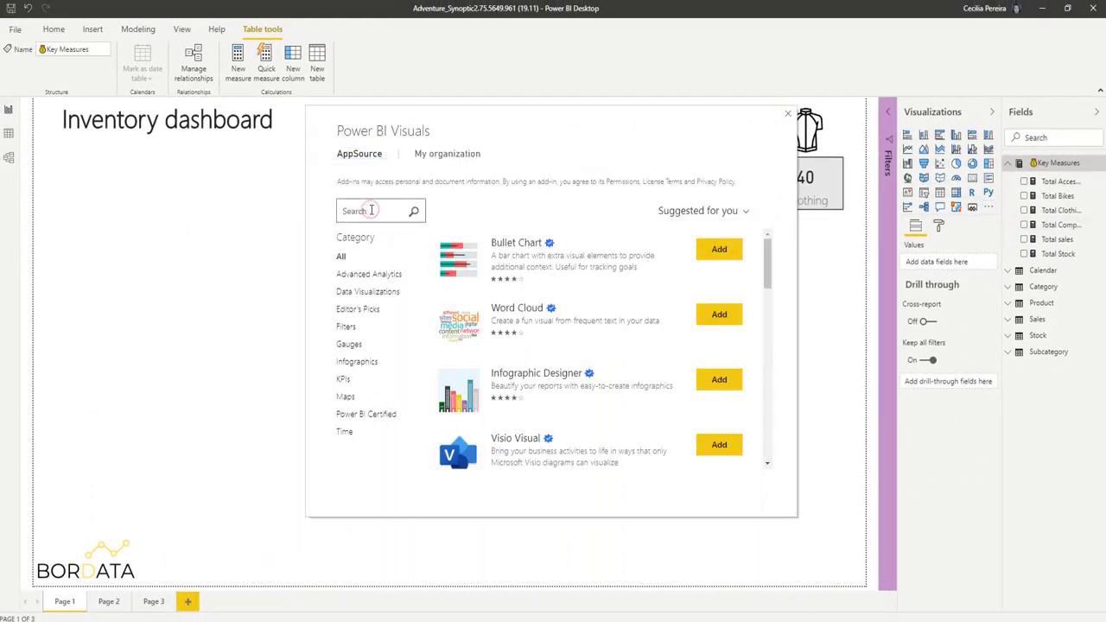
{"action": "left_click", "coordinate": [371, 210]}
{"action": "type", "text": "synoptic"}
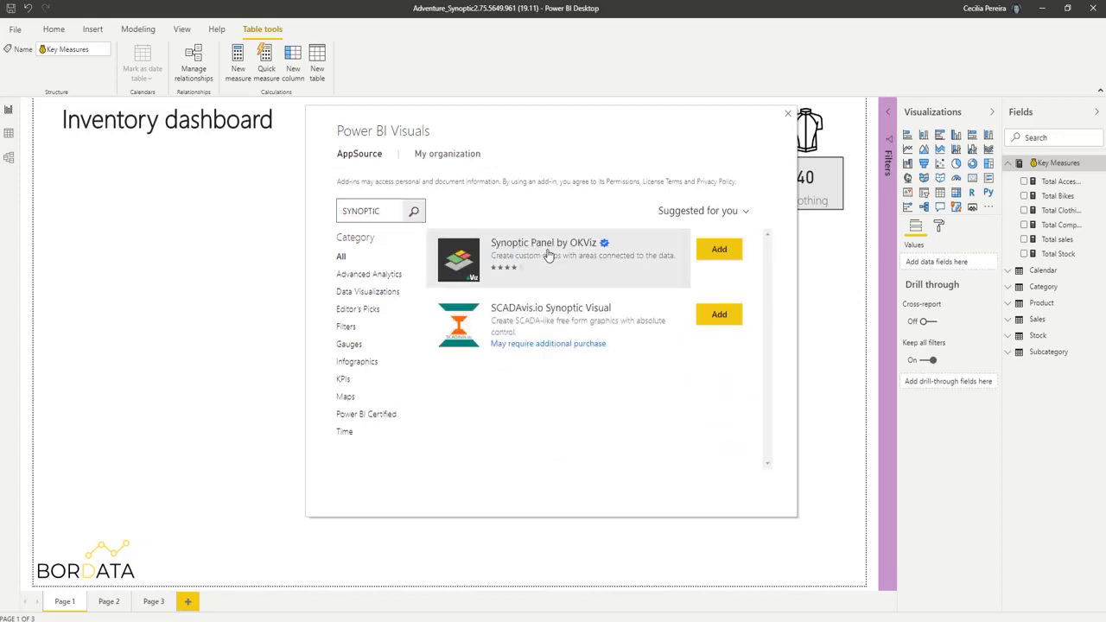
{"action": "left_click", "coordinate": [718, 252]}
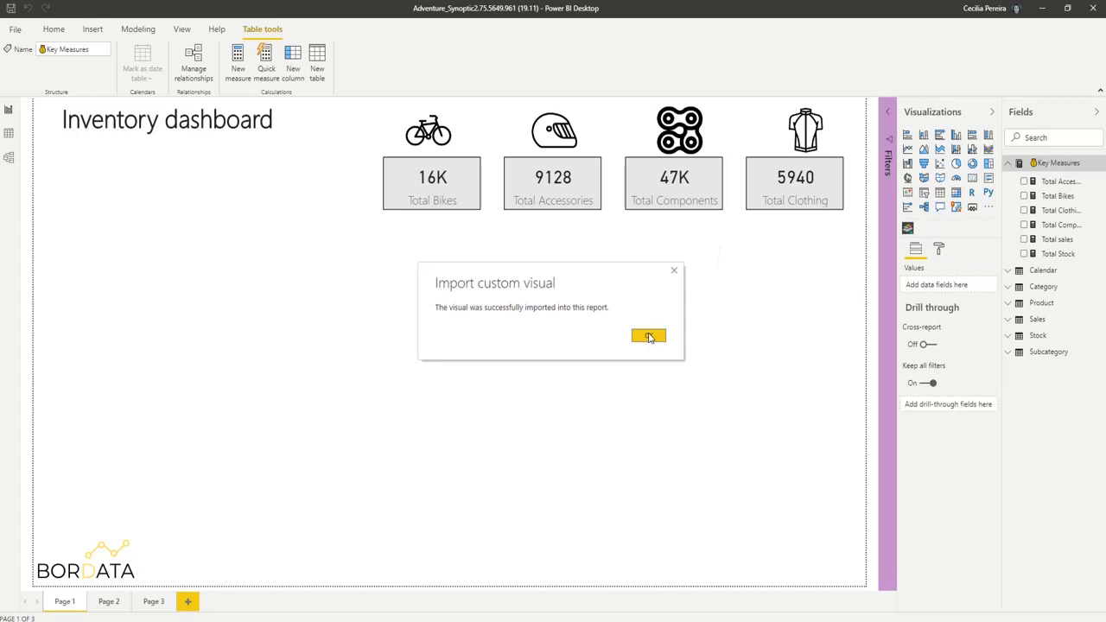
Step: Insert a Synoptic Panel below the stock cards, enlarge it, and use Total Stock as its measure
{"action": "left_click", "coordinate": [648, 337]}
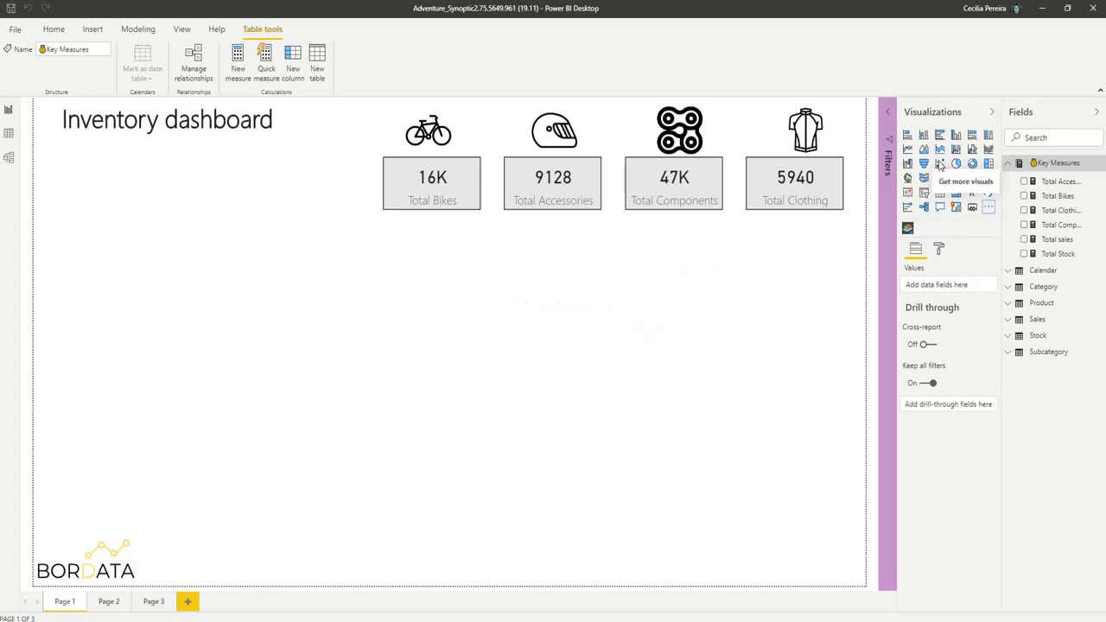
{"action": "left_click", "coordinate": [907, 229]}
{"action": "left_click_drag", "start_coordinate": [296, 318], "coordinate": [430, 494]}
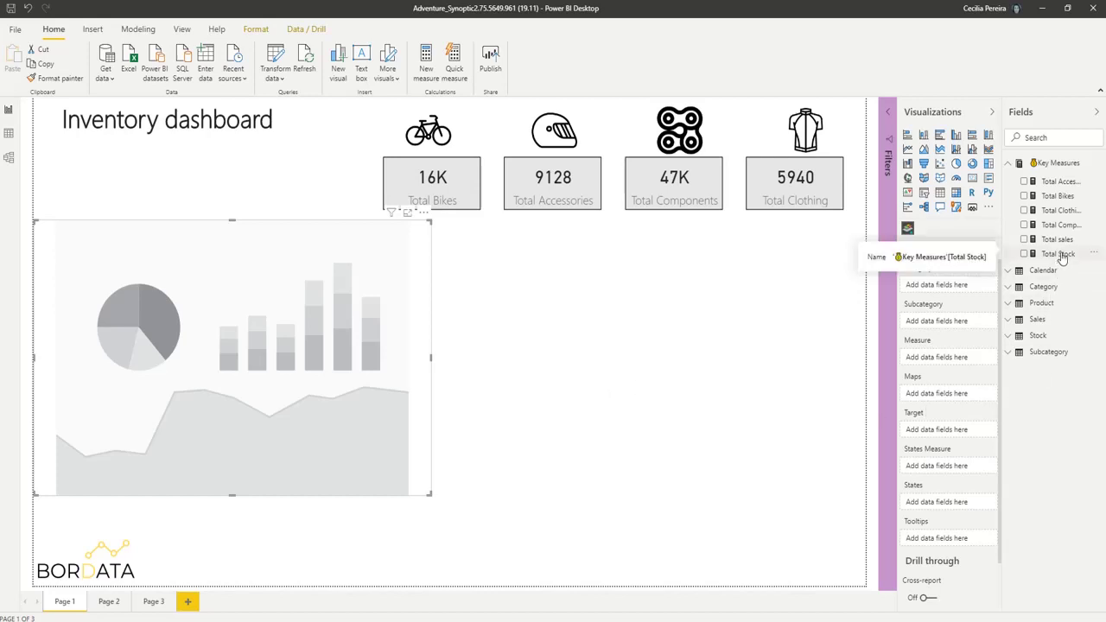
{"action": "left_click_drag", "start_coordinate": [1065, 256], "coordinate": [954, 360]}
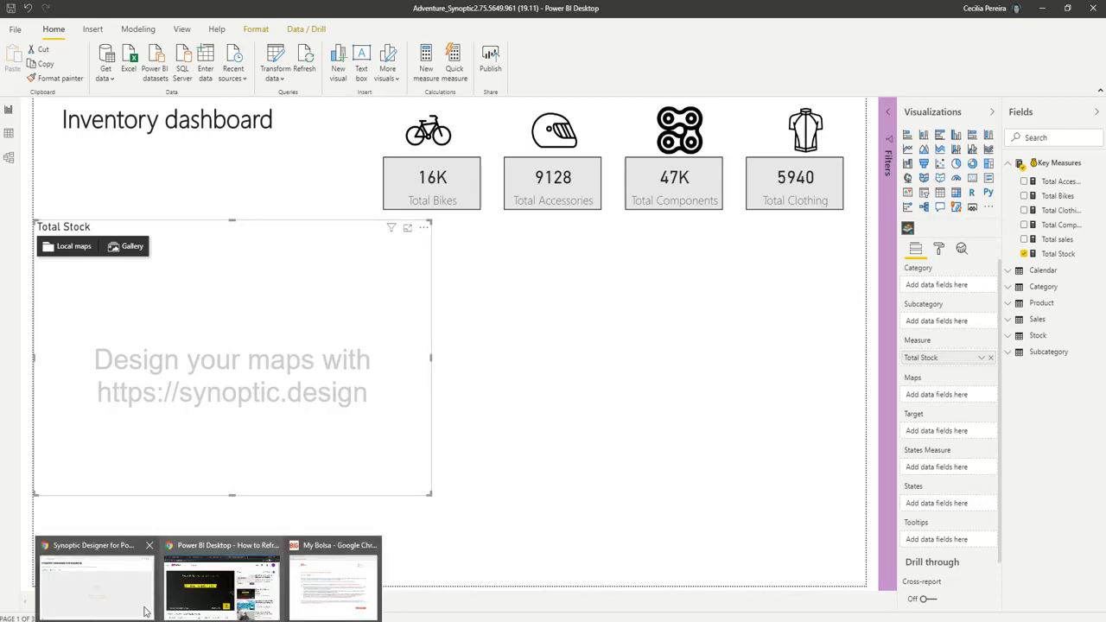
Step: Reload Synoptic Designer and load the local warehouse-plan1 image as the map
{"action": "left_click", "coordinate": [92, 580]}
{"action": "left_click", "coordinate": [180, 30]}
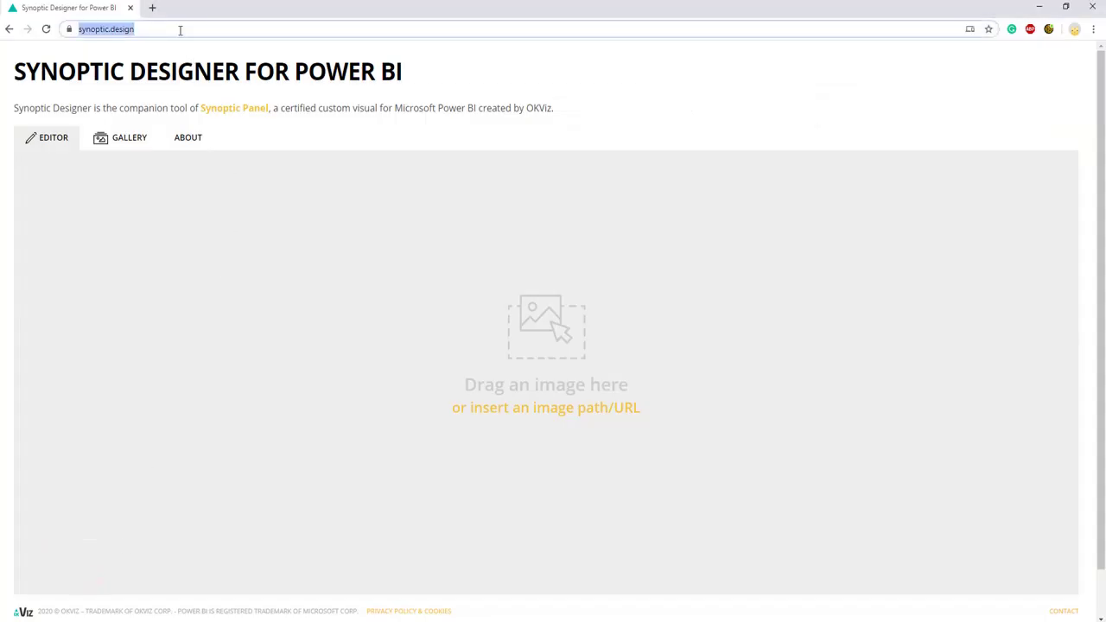
{"action": "key", "text": "Return"}
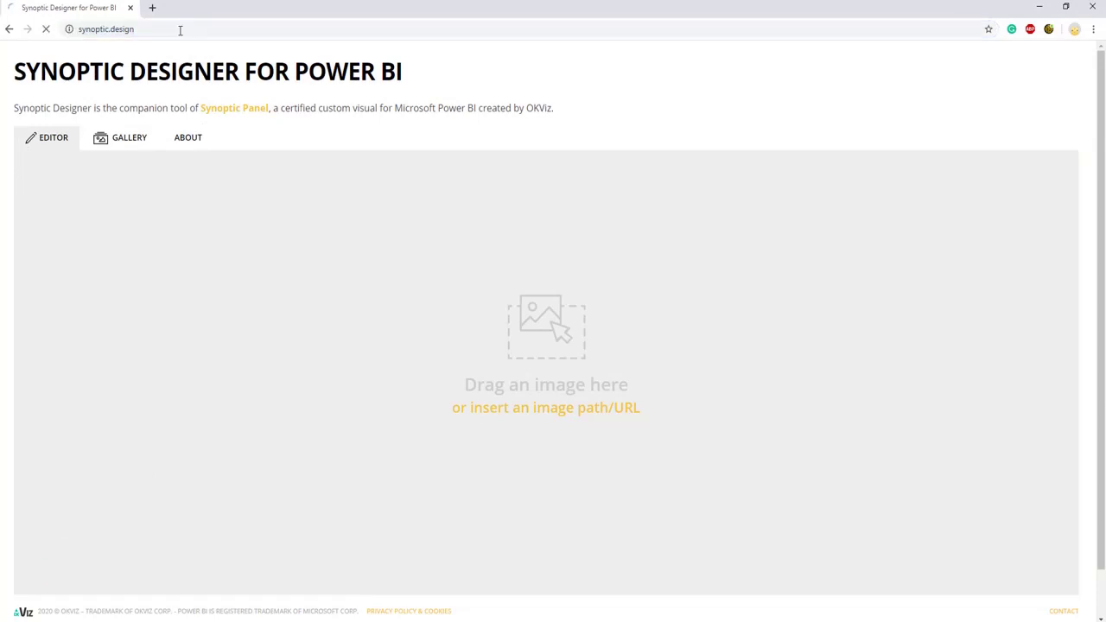
{"action": "scroll", "coordinate": [203, 387], "scroll_direction": "down", "scroll_amount": 1}
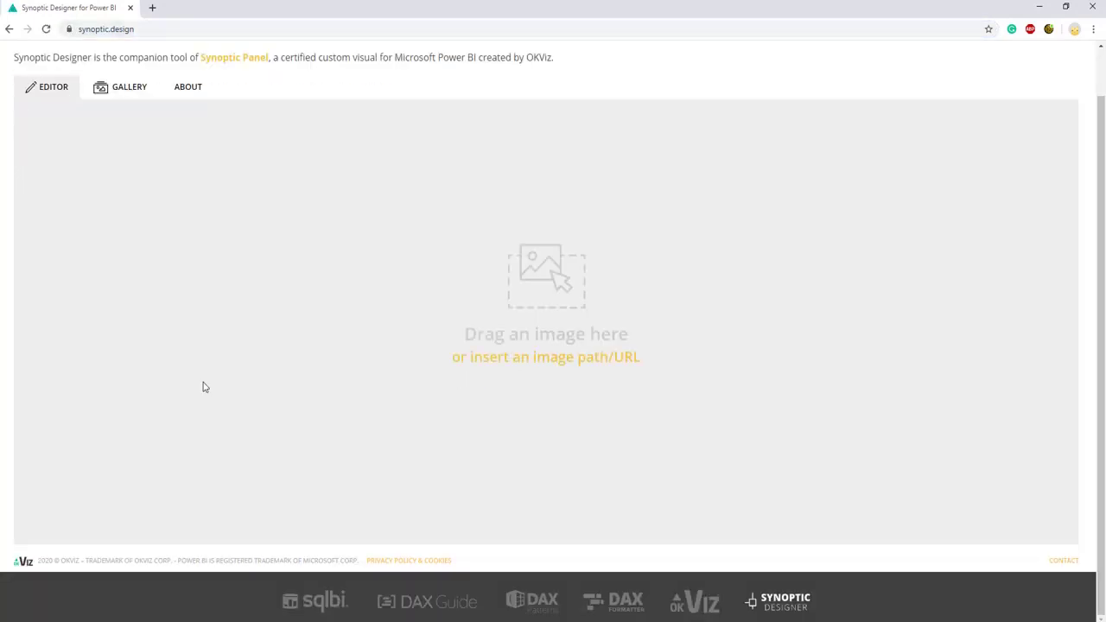
{"action": "left_click", "coordinate": [529, 356]}
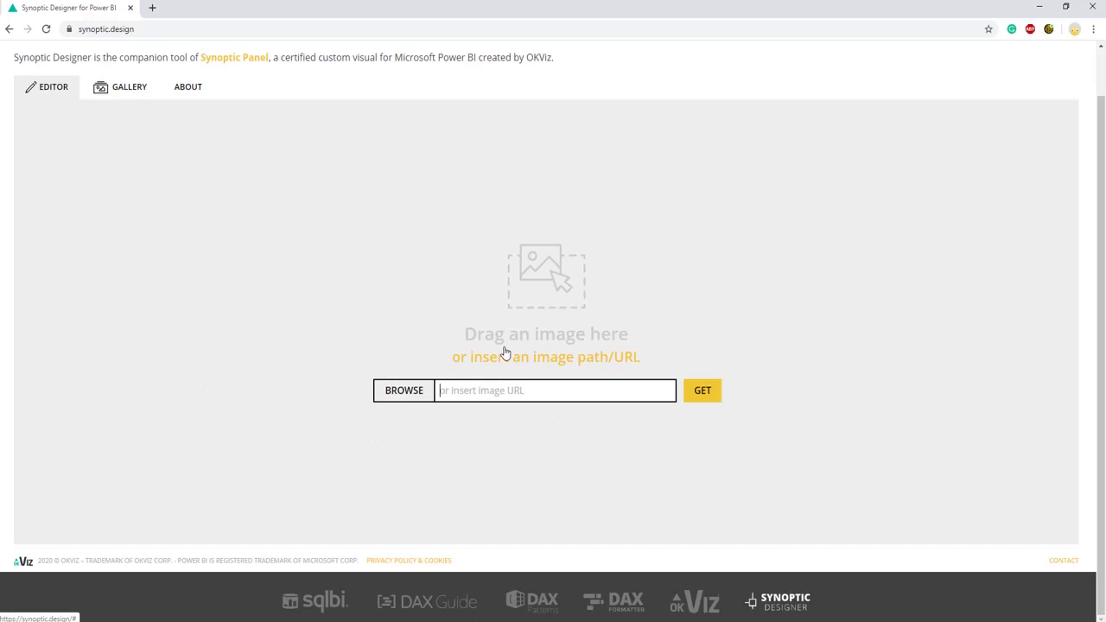
{"action": "left_click", "coordinate": [417, 393]}
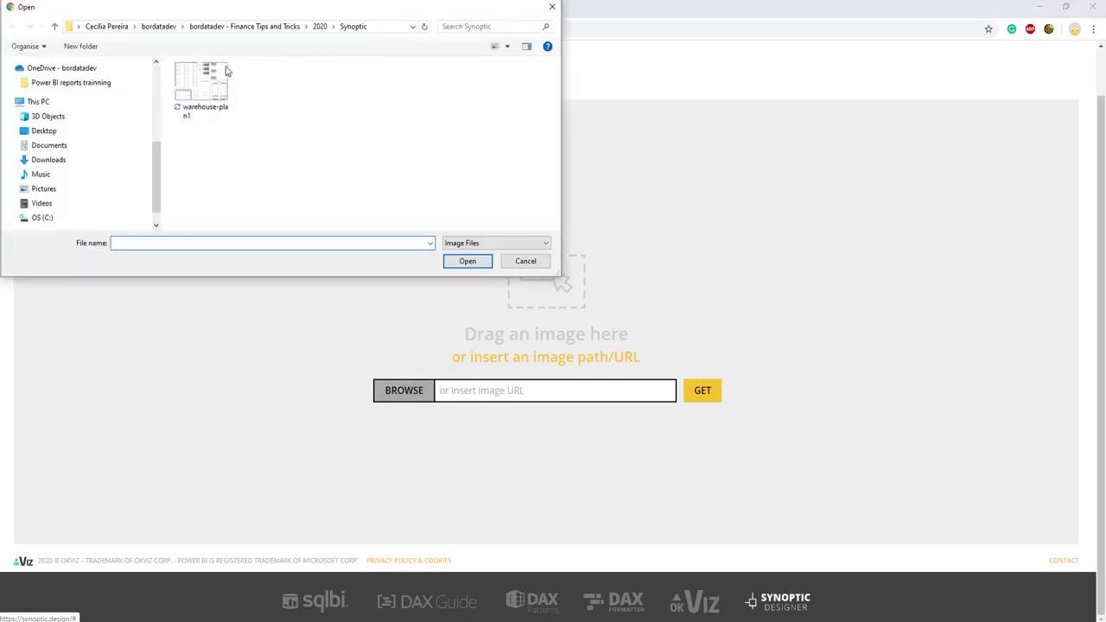
{"action": "left_click", "coordinate": [216, 79]}
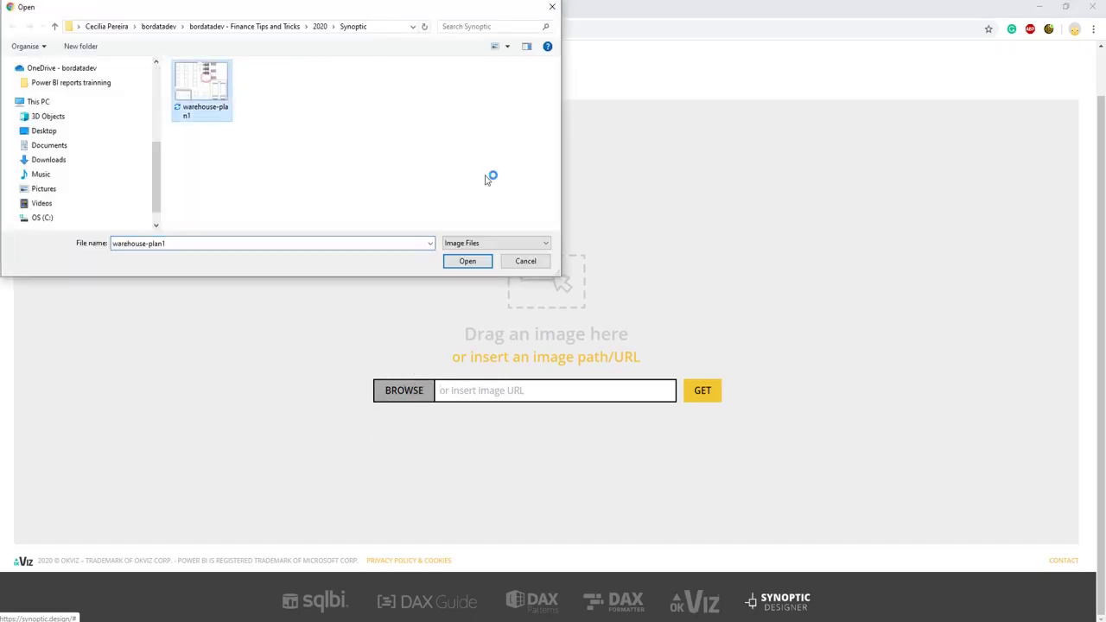
{"action": "left_click", "coordinate": [467, 261]}
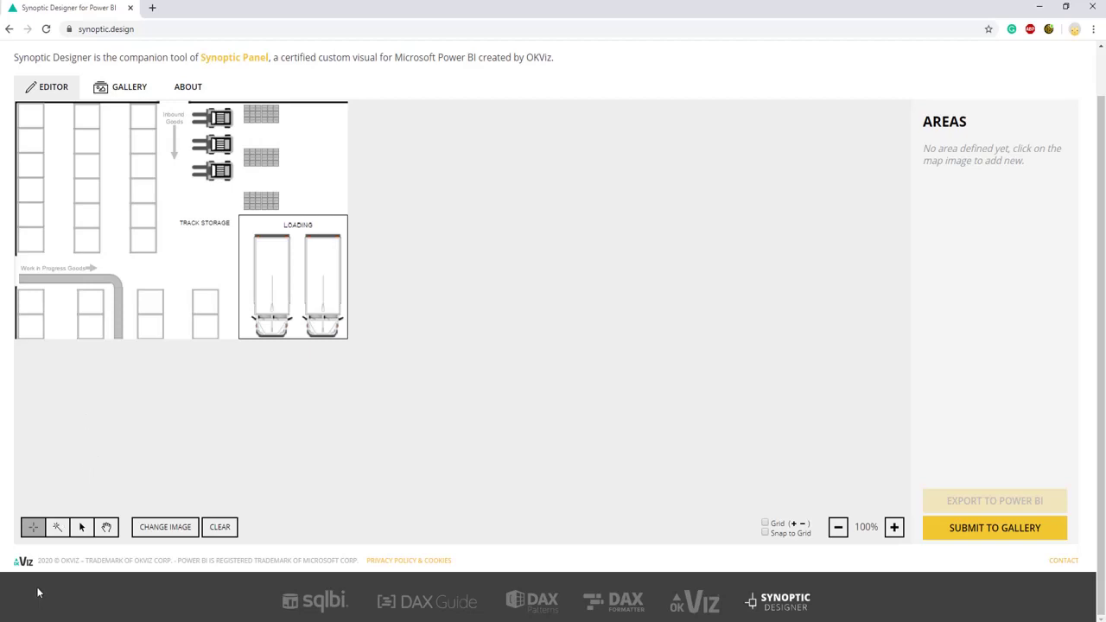
Step: Create areas 1 and 2 with the magic wand and outline area 3 as a polygon
{"action": "left_click", "coordinate": [54, 527]}
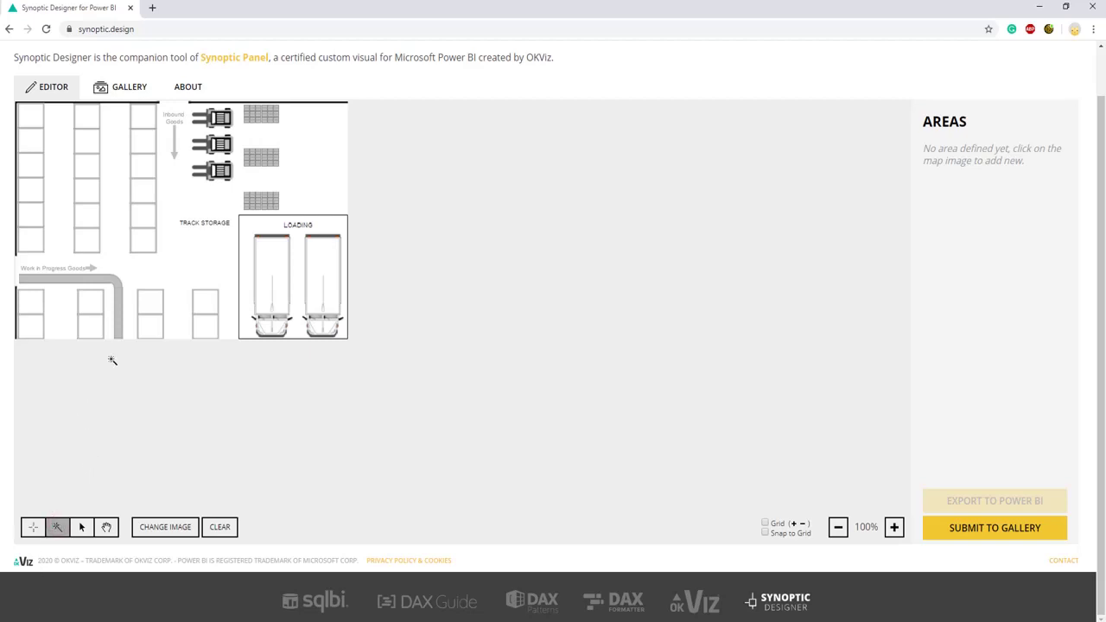
{"action": "left_click", "coordinate": [35, 119]}
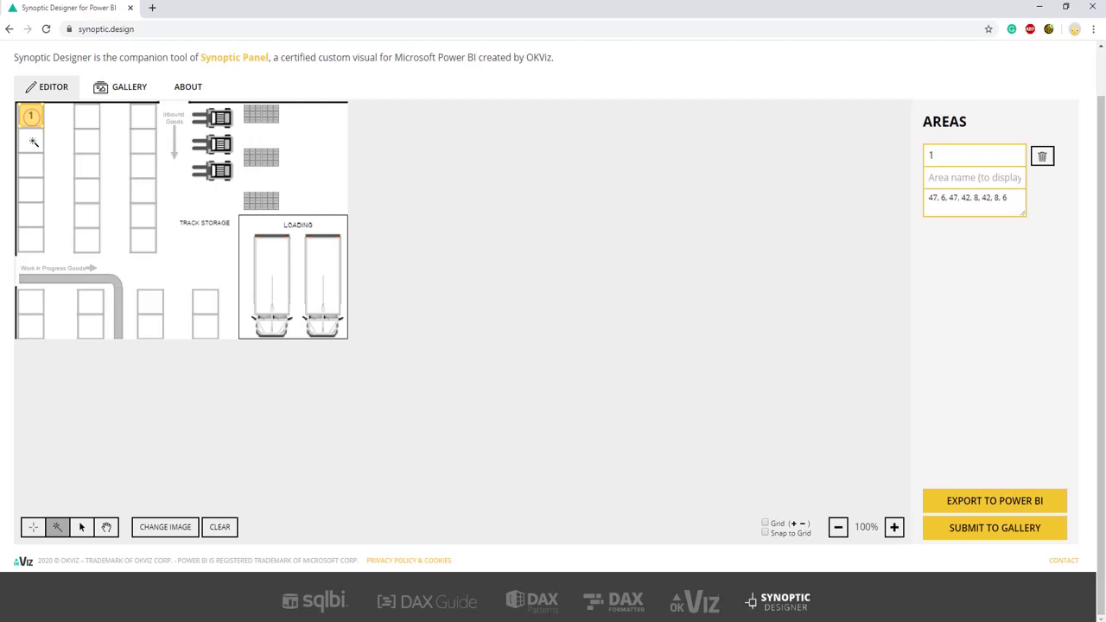
{"action": "left_click", "coordinate": [33, 141]}
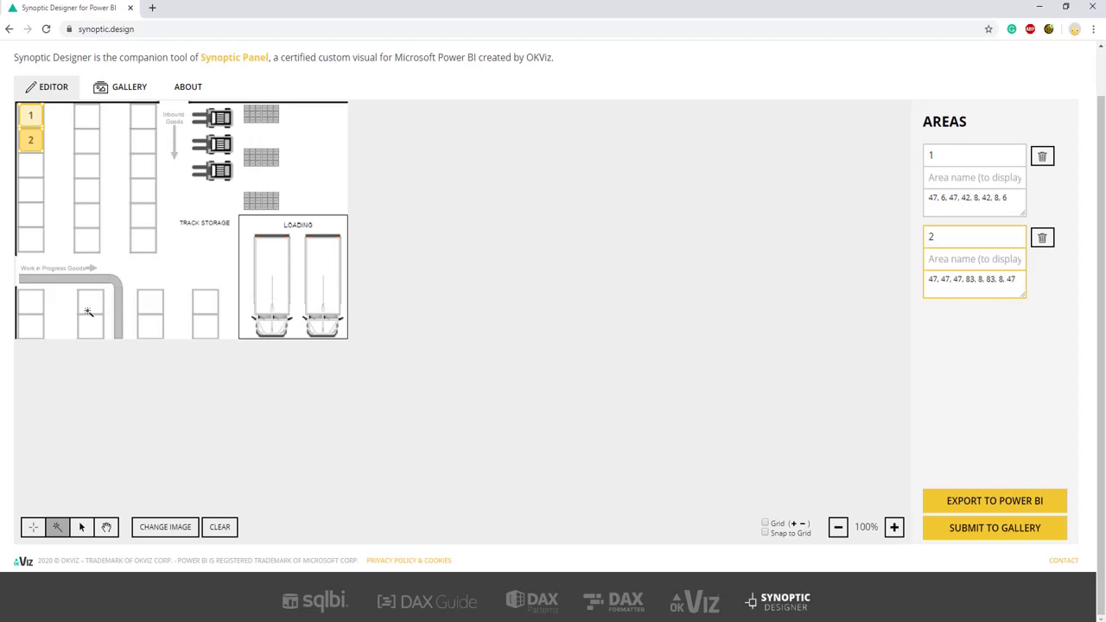
{"action": "left_click", "coordinate": [33, 527]}
{"action": "left_click", "coordinate": [18, 154]}
{"action": "left_click", "coordinate": [42, 154]}
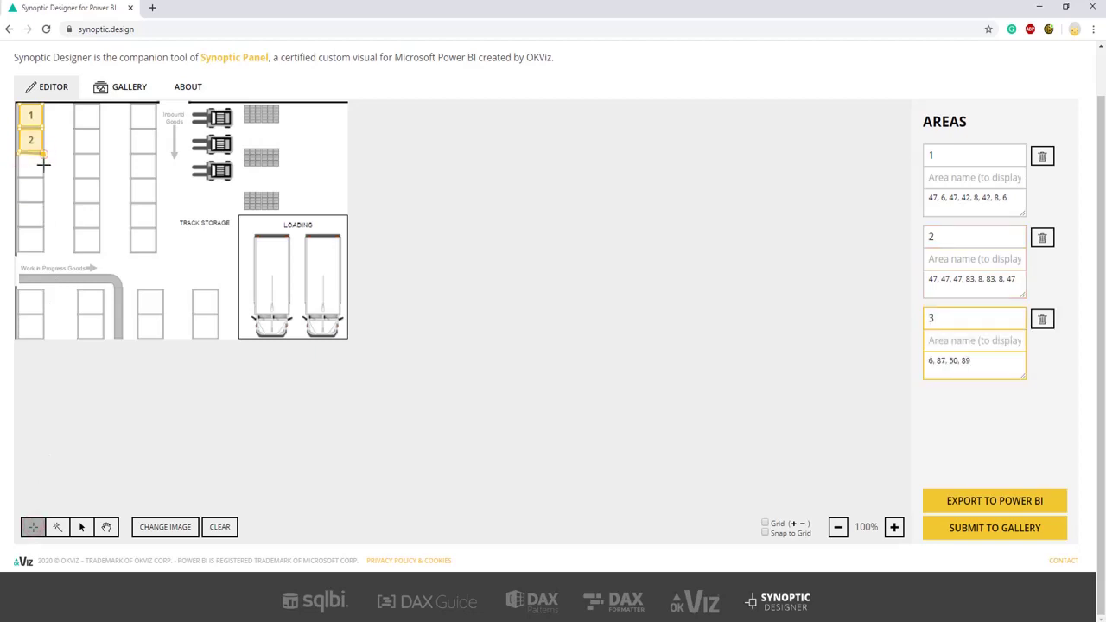
{"action": "left_click", "coordinate": [43, 176]}
{"action": "left_click", "coordinate": [18, 176]}
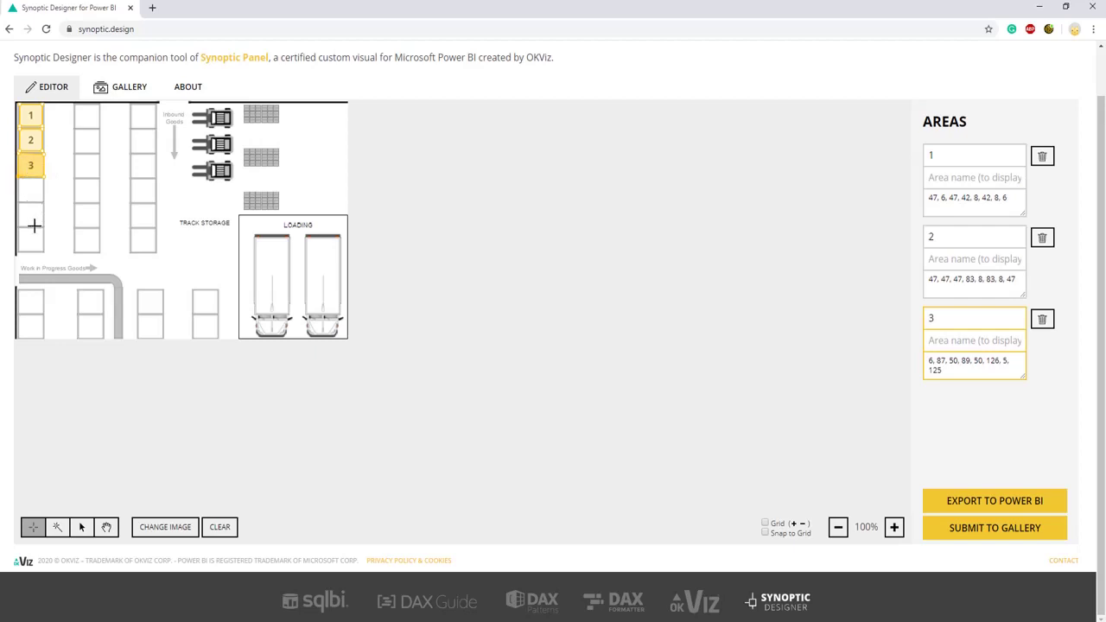
Step: Mark areas 4–6 in the first column and the second column's shelf cells with the wand
{"action": "left_click", "coordinate": [57, 527]}
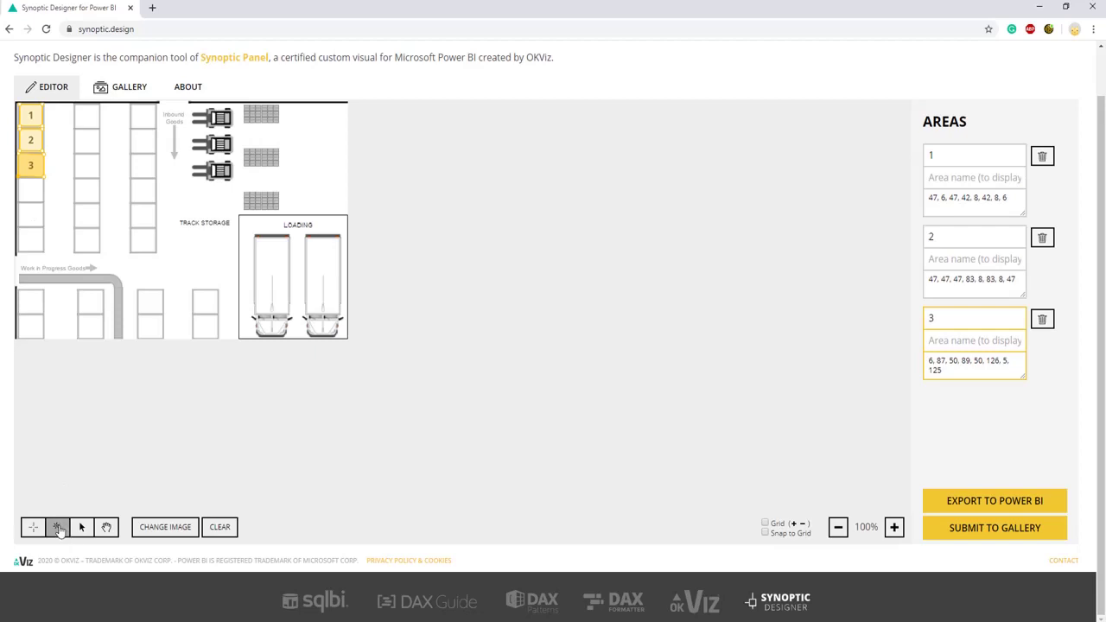
{"action": "left_click", "coordinate": [30, 189]}
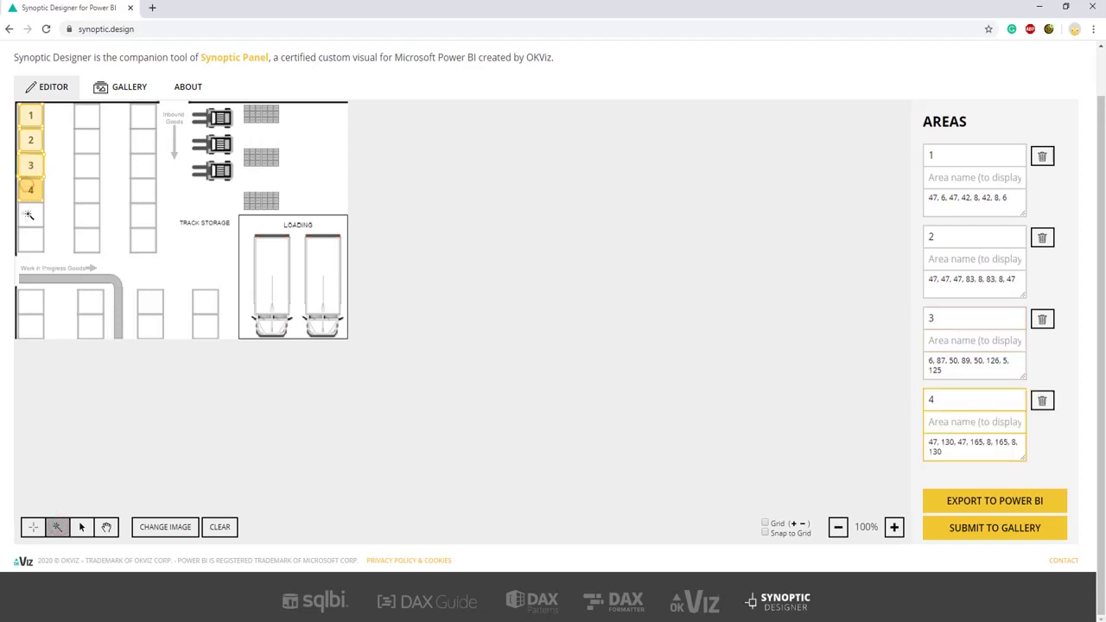
{"action": "left_click", "coordinate": [30, 216]}
{"action": "left_click", "coordinate": [31, 242]}
{"action": "left_click", "coordinate": [87, 118]}
{"action": "left_click", "coordinate": [75, 154]}
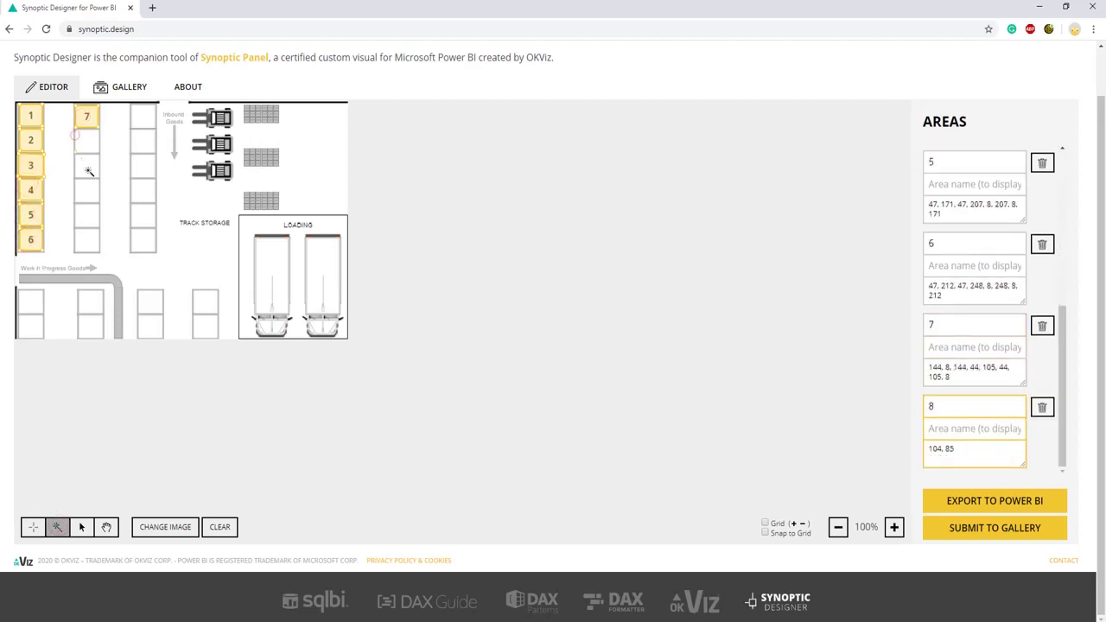
{"action": "left_click", "coordinate": [87, 142]}
{"action": "left_click", "coordinate": [87, 167]}
{"action": "left_click", "coordinate": [86, 190]}
{"action": "left_click", "coordinate": [87, 240]}
Step: Mark the third-column cells and the bottom-row cells, finishing at area 27
{"action": "left_click", "coordinate": [143, 117]}
{"action": "left_click", "coordinate": [143, 166]}
{"action": "left_click", "coordinate": [143, 190]}
{"action": "left_click", "coordinate": [142, 240]}
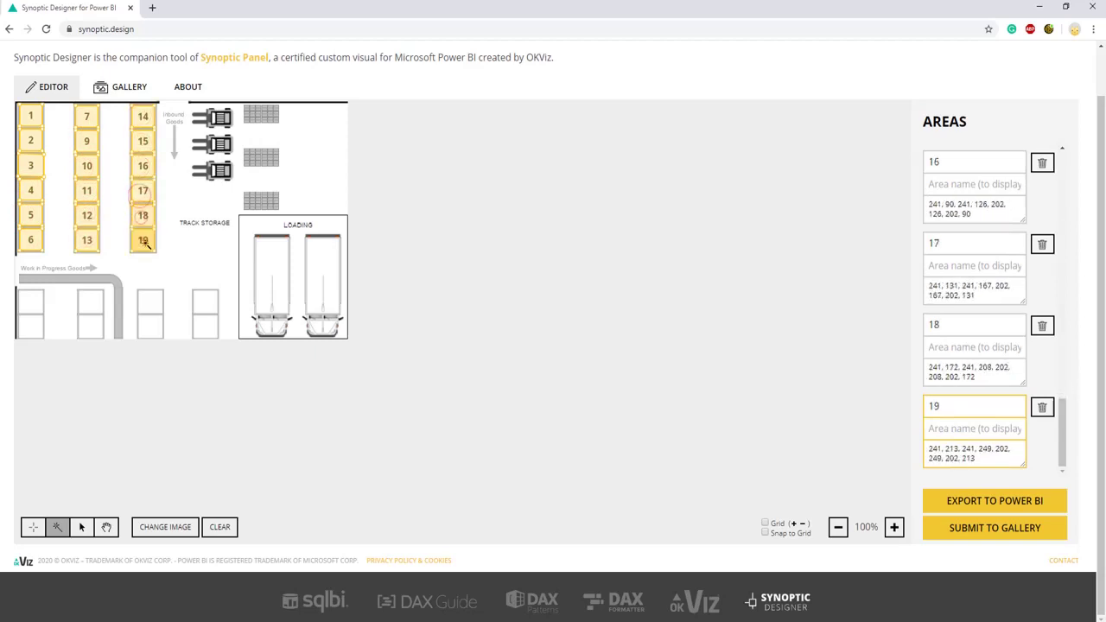
{"action": "left_click", "coordinate": [34, 301]}
{"action": "left_click", "coordinate": [39, 324]}
{"action": "left_click", "coordinate": [90, 301]}
{"action": "left_click", "coordinate": [90, 326]}
{"action": "left_click", "coordinate": [150, 301]}
{"action": "left_click", "coordinate": [150, 326]}
{"action": "left_click", "coordinate": [205, 301]}
{"action": "left_click", "coordinate": [204, 325]}
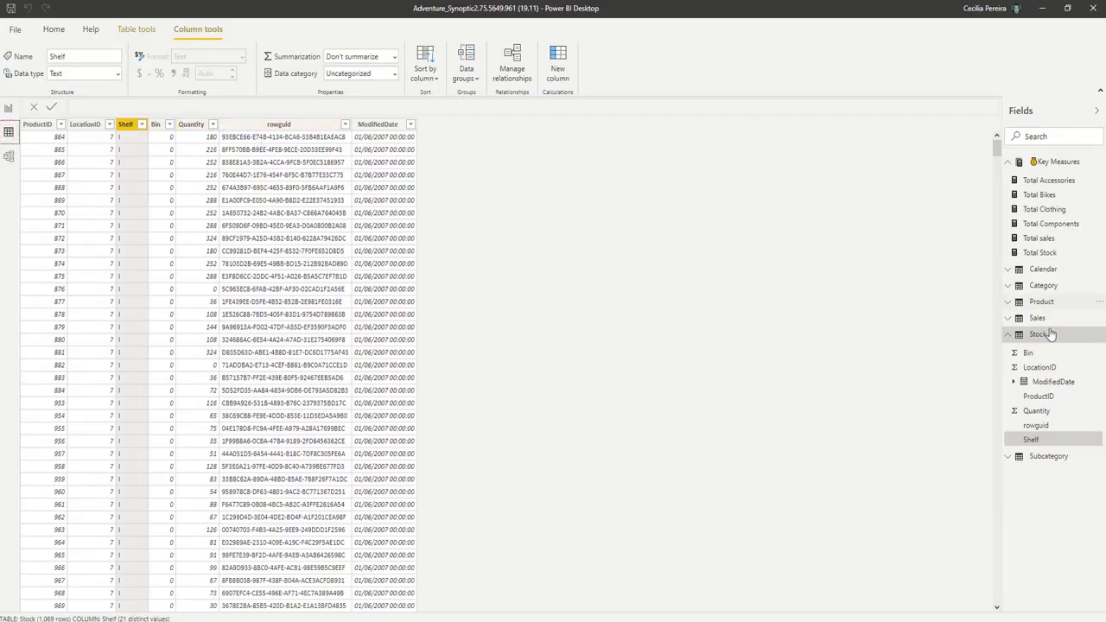
Step: Open the Stock table in Data view and list the Shelf column's values A through Y
{"action": "left_click", "coordinate": [1042, 336]}
{"action": "left_click", "coordinate": [142, 126]}
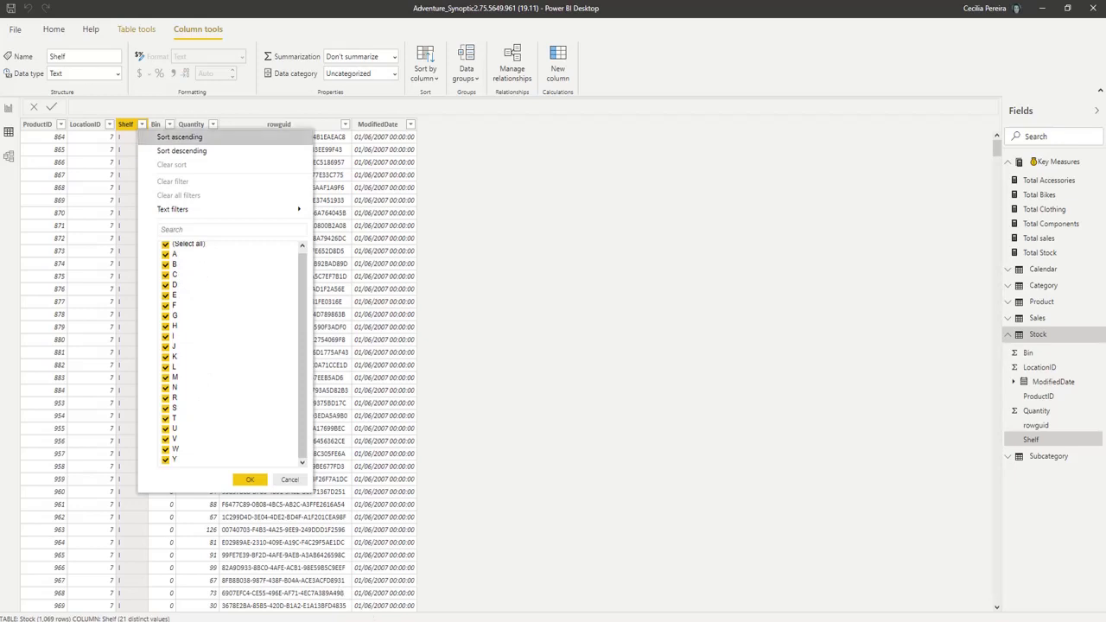
Step: Back in Synoptic Designer's AREAS list, change area 1's bind name to A
{"action": "mouse_move", "coordinate": [135, 611]}
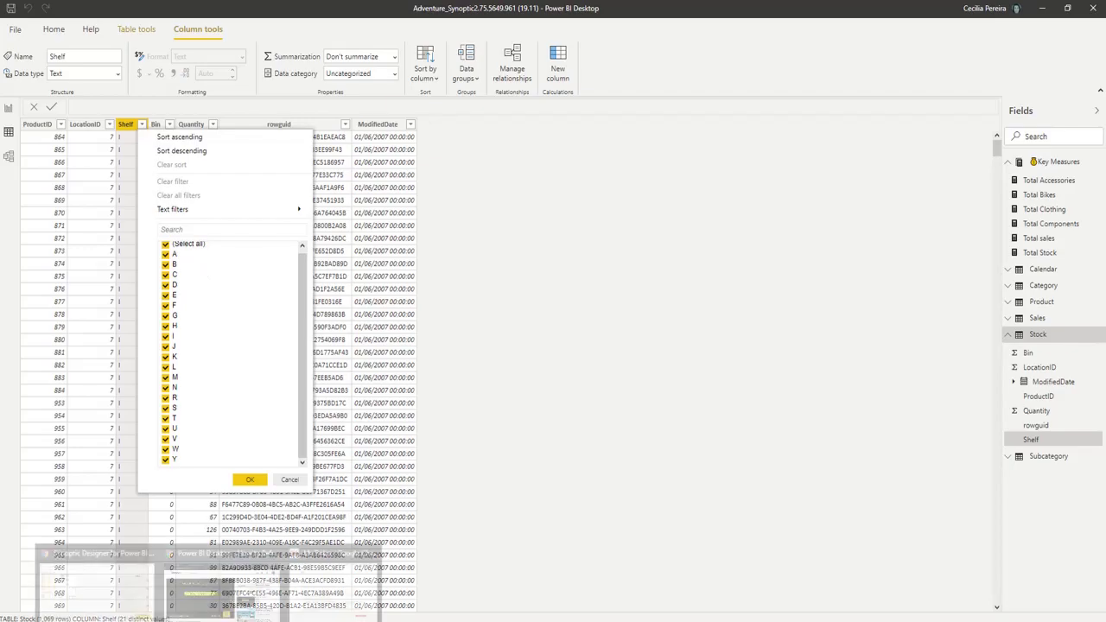
{"action": "left_click", "coordinate": [104, 577]}
{"action": "scroll", "coordinate": [1102, 279], "scroll_direction": "up", "scroll_amount": 1}
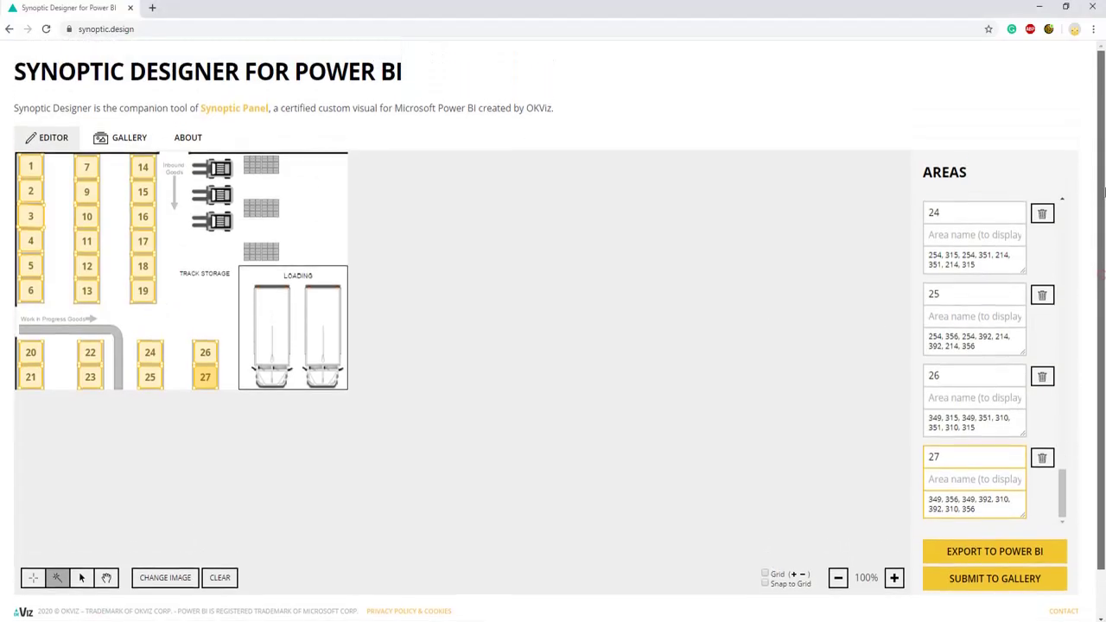
{"action": "left_click_drag", "start_coordinate": [1061, 471], "coordinate": [1062, 205]}
{"action": "left_click", "coordinate": [955, 210]}
{"action": "key", "text": "BackSpace"}
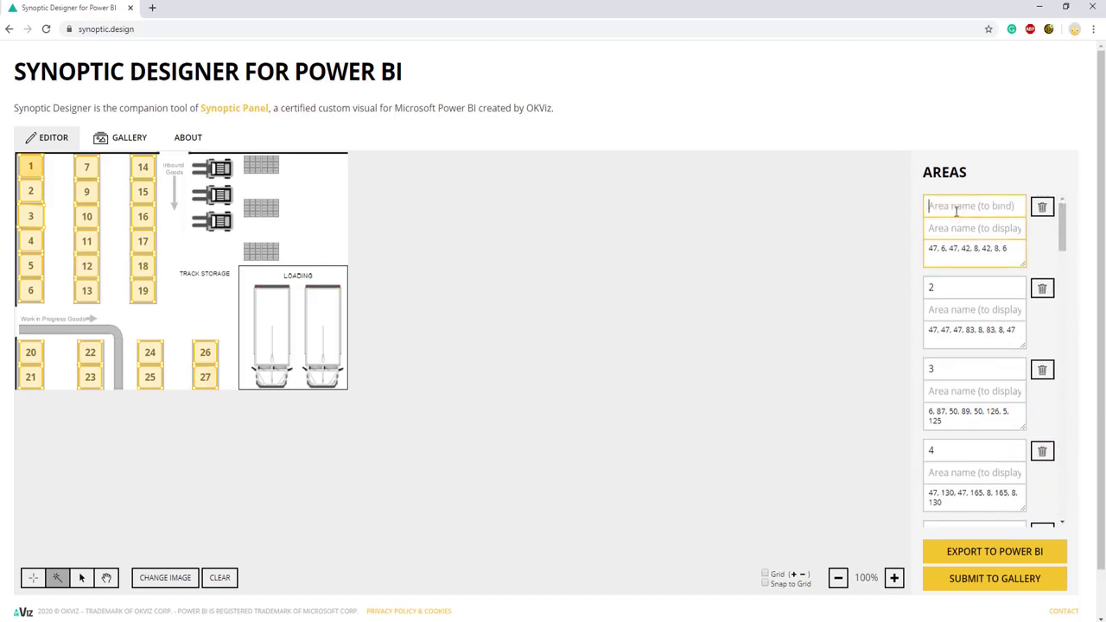
{"action": "type", "text": "A"}
Step: Rename the remaining areas' bind names B, C and onward, ending with Z
{"action": "left_click", "coordinate": [959, 288]}
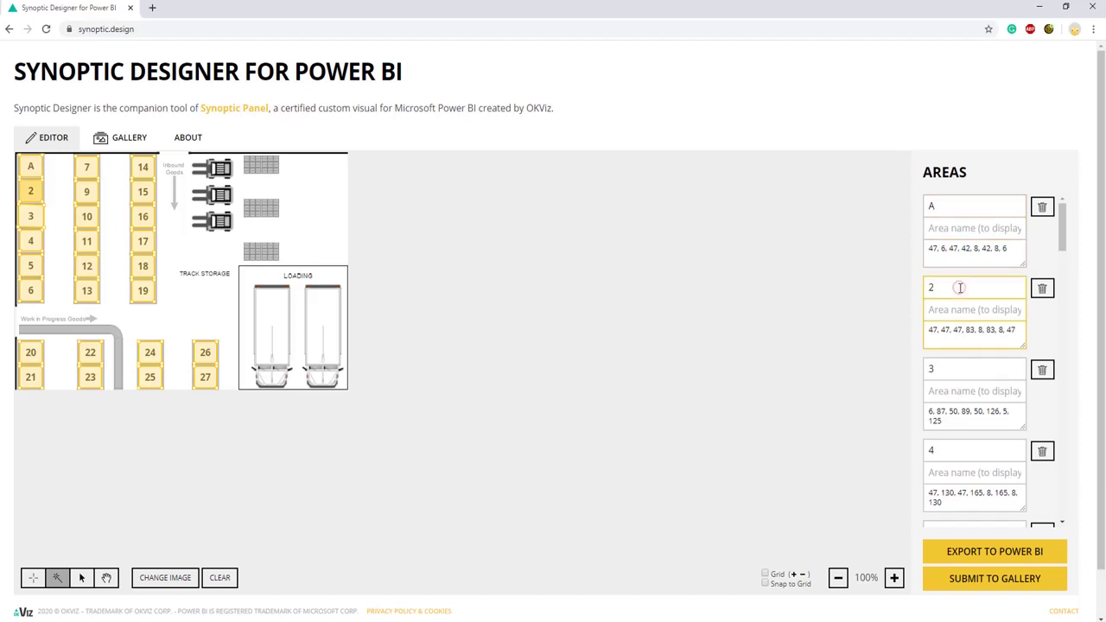
{"action": "key", "text": "BackSpace"}
{"action": "type", "text": "B"}
{"action": "left_click", "coordinate": [958, 364]}
{"action": "key", "text": "BackSpace"}
{"action": "type", "text": "C"}
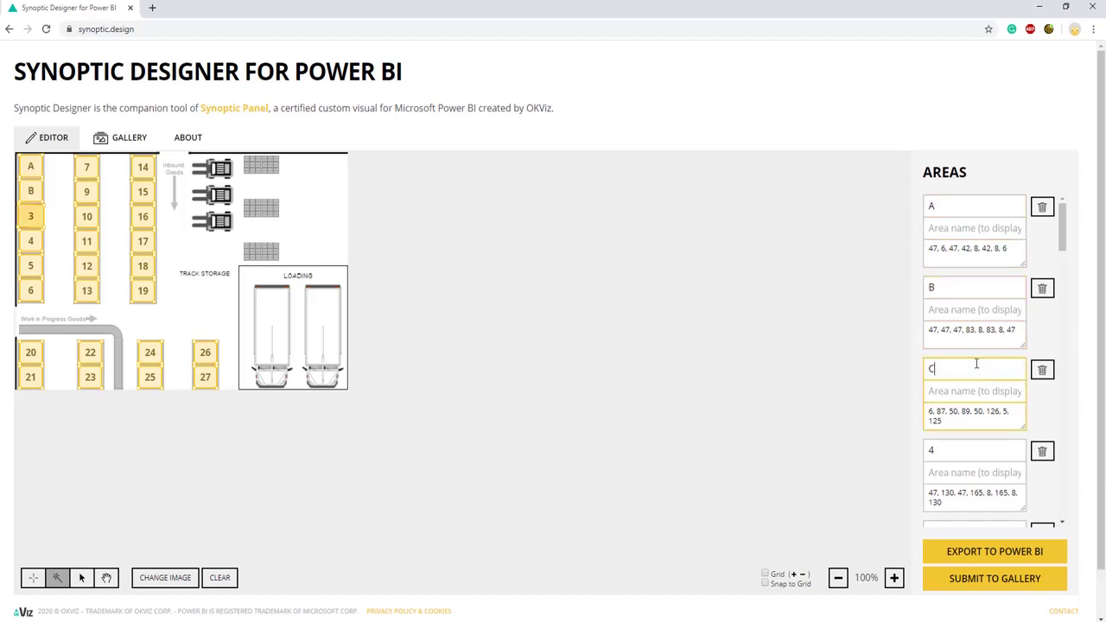
{"action": "left_click", "coordinate": [962, 453]}
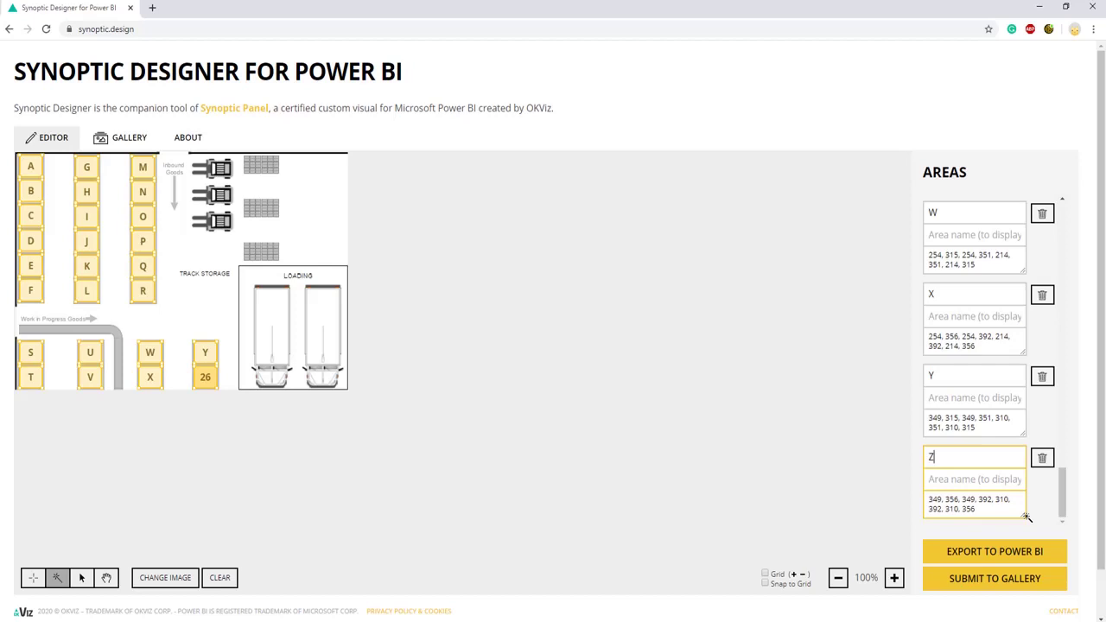
{"action": "left_click", "coordinate": [1026, 517]}
Step: Export the lettered map to Power BI and save the image as WAREHOUSE2.svg
{"action": "left_click", "coordinate": [1000, 547]}
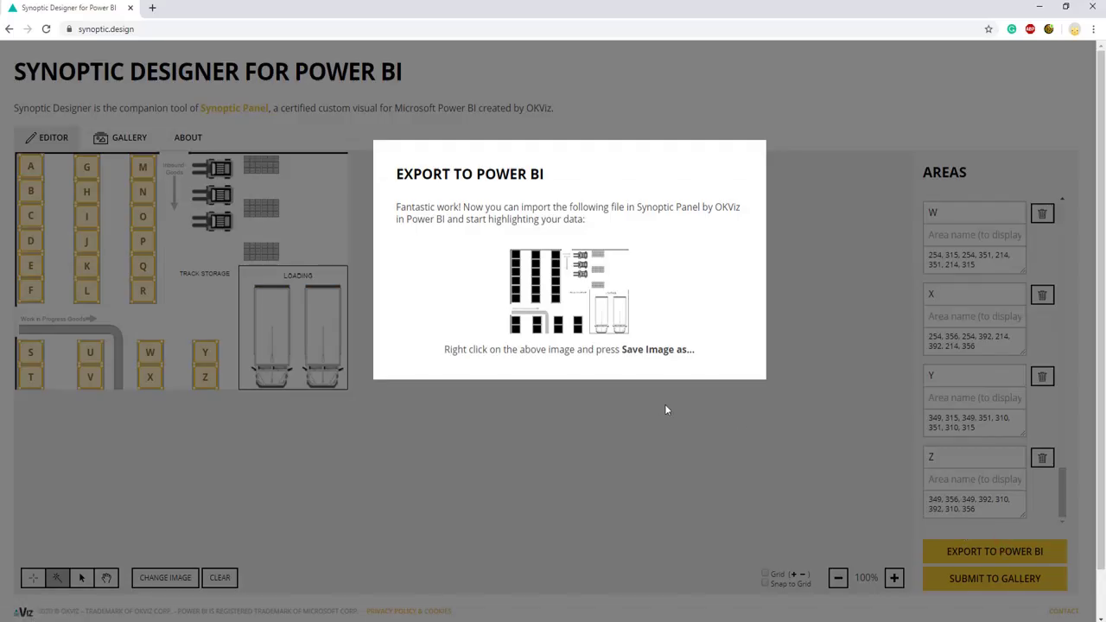
{"action": "right_click", "coordinate": [565, 296]}
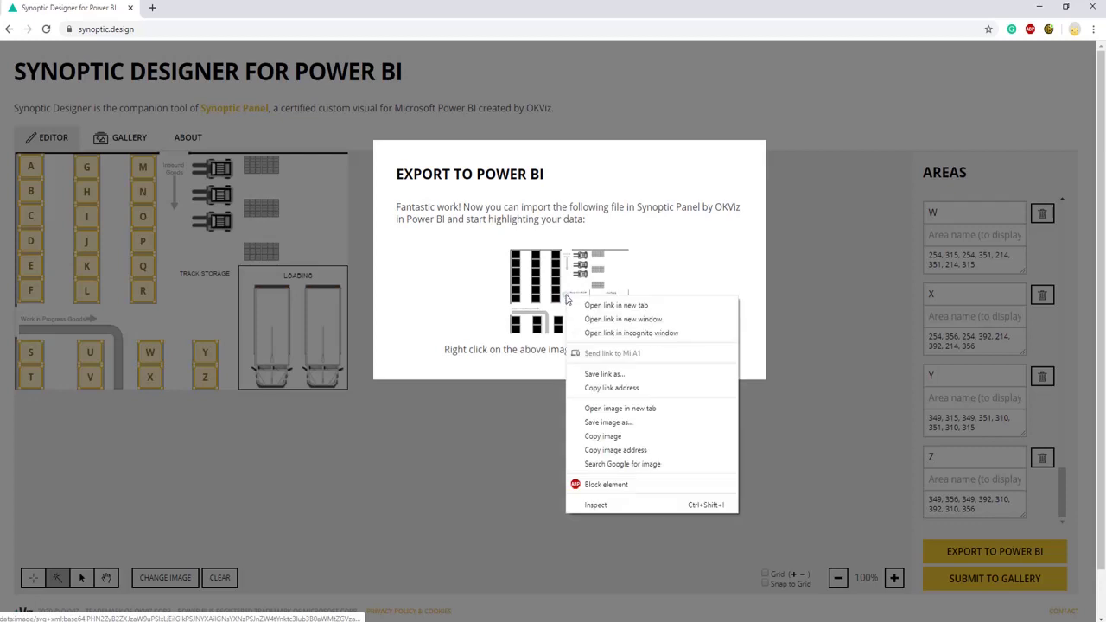
{"action": "left_click", "coordinate": [607, 424]}
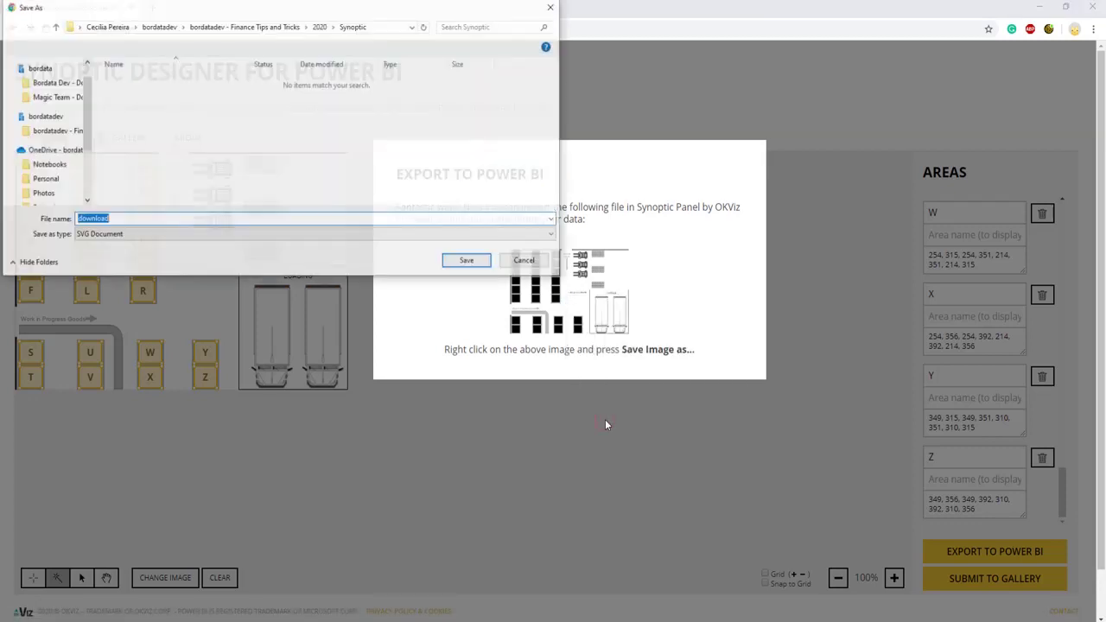
{"action": "type", "text": "warehouse-plan1.png"}
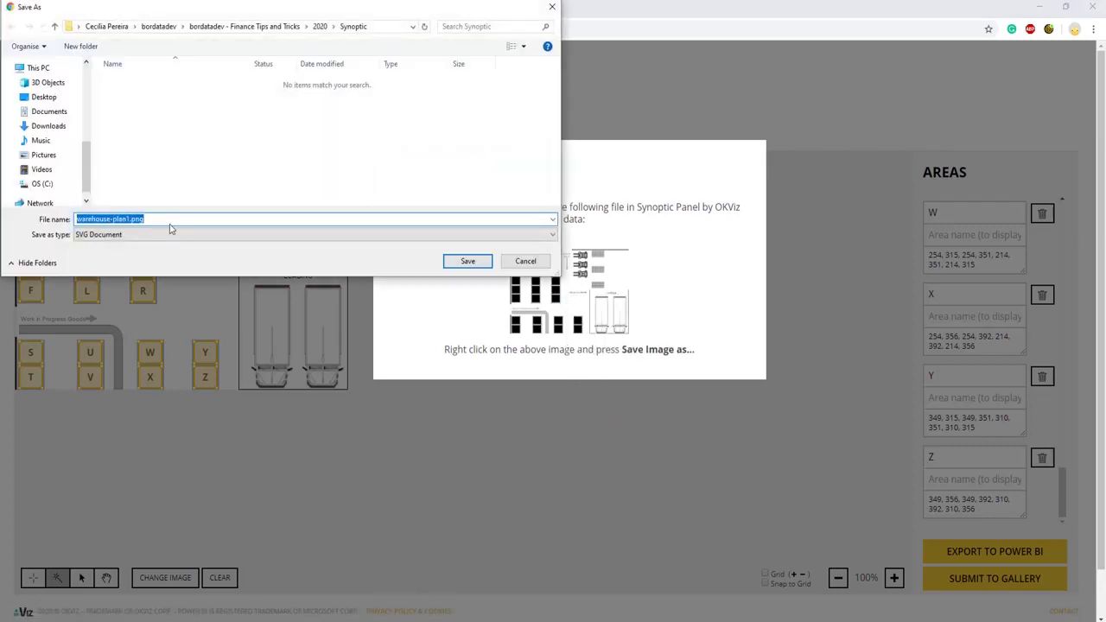
{"action": "type", "text": "WAREHOUSE"}
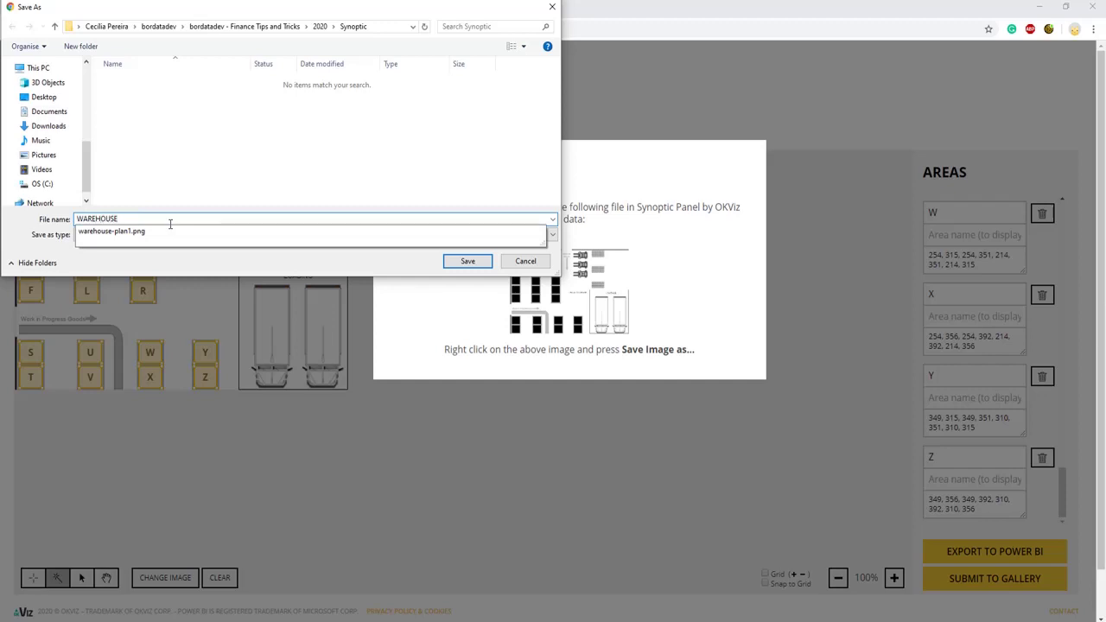
{"action": "type", "text": "2"}
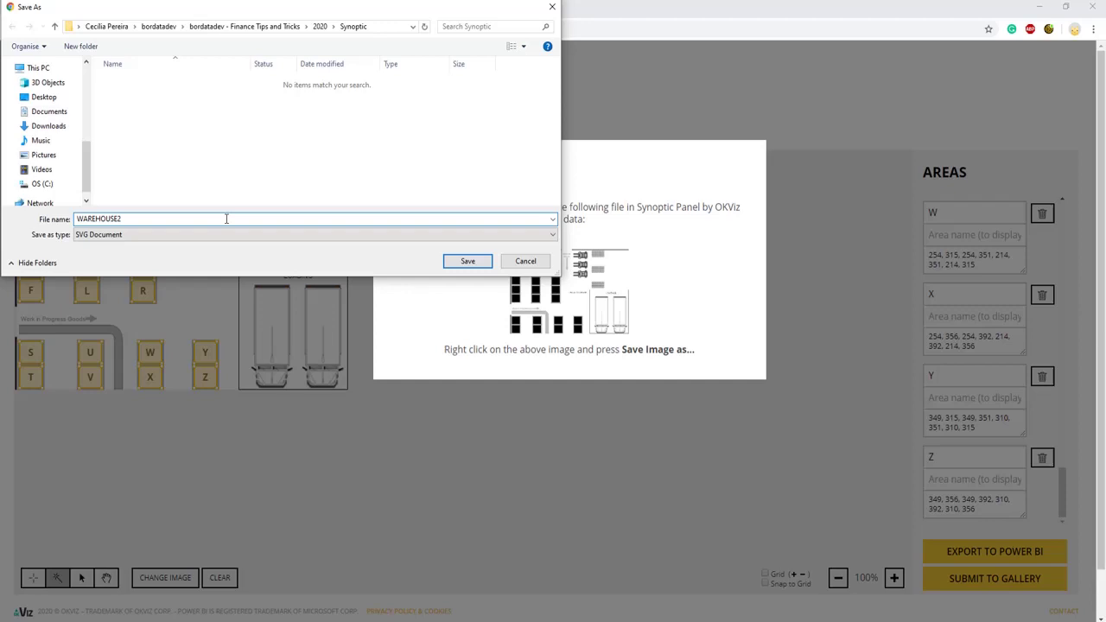
{"action": "left_click", "coordinate": [458, 261]}
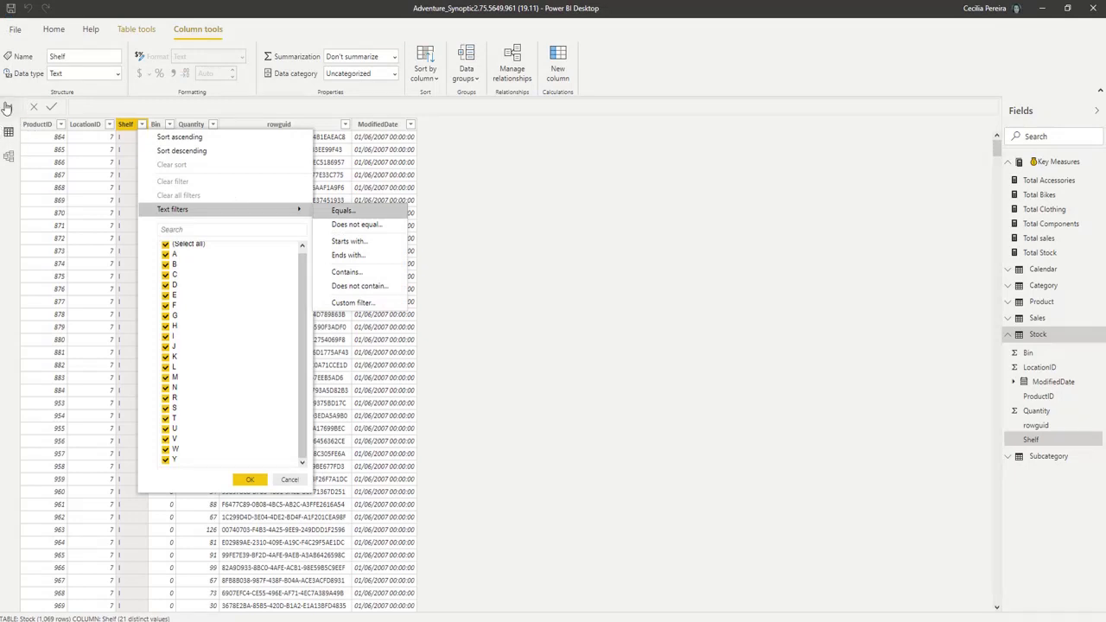
Step: Load the local WAREHOUSE2 map into the Total Stock Synoptic Panel and enlarge the visual
{"action": "left_click", "coordinate": [7, 107]}
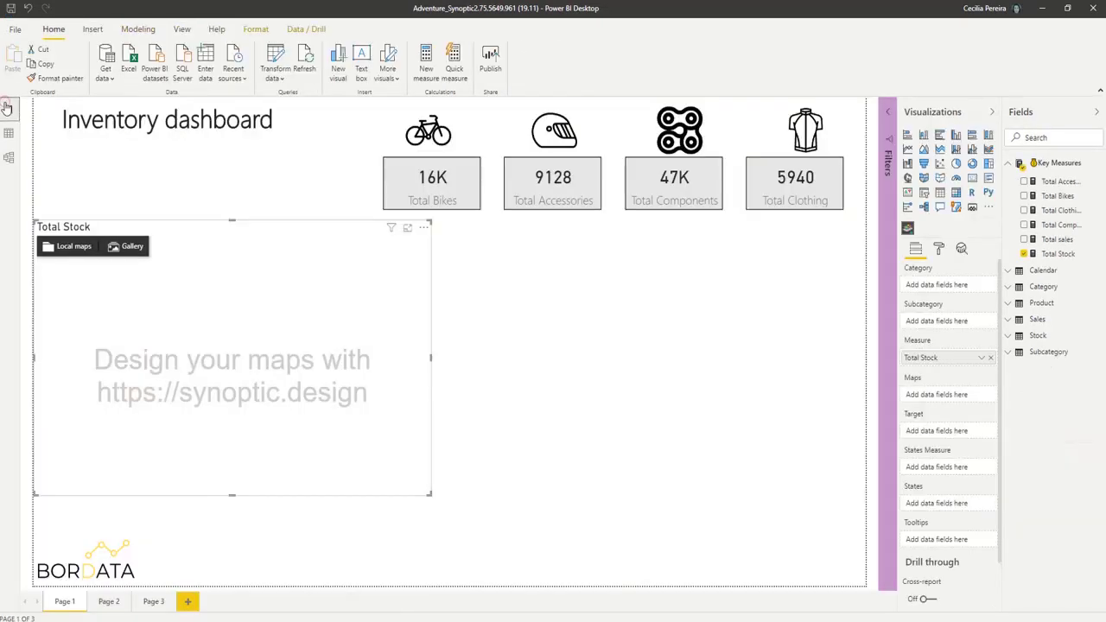
{"action": "left_click", "coordinate": [66, 248]}
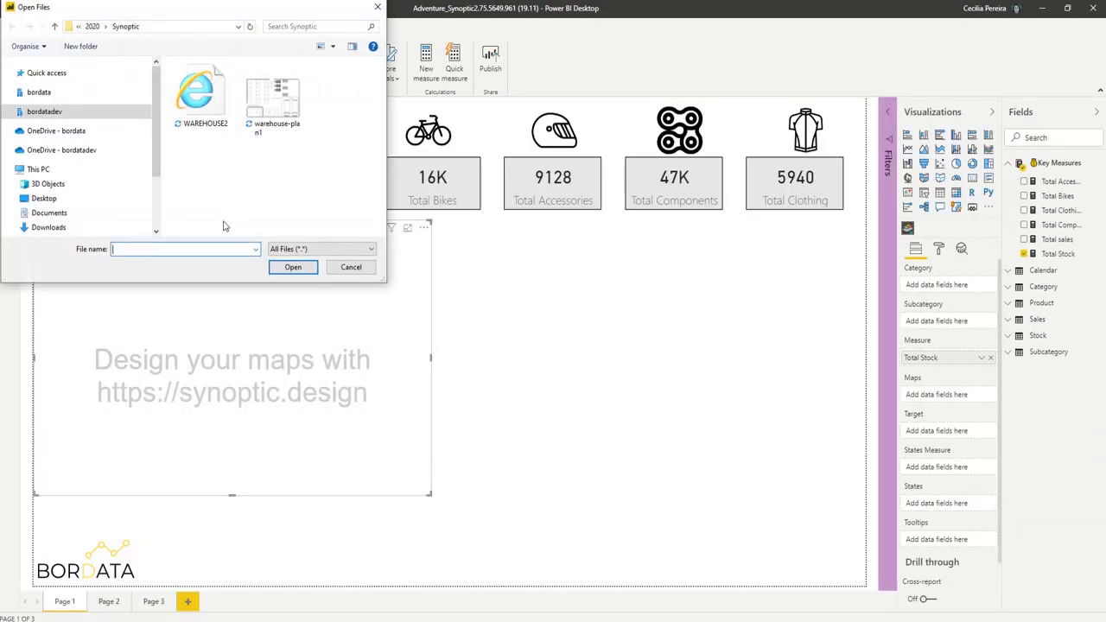
{"action": "left_click", "coordinate": [204, 102]}
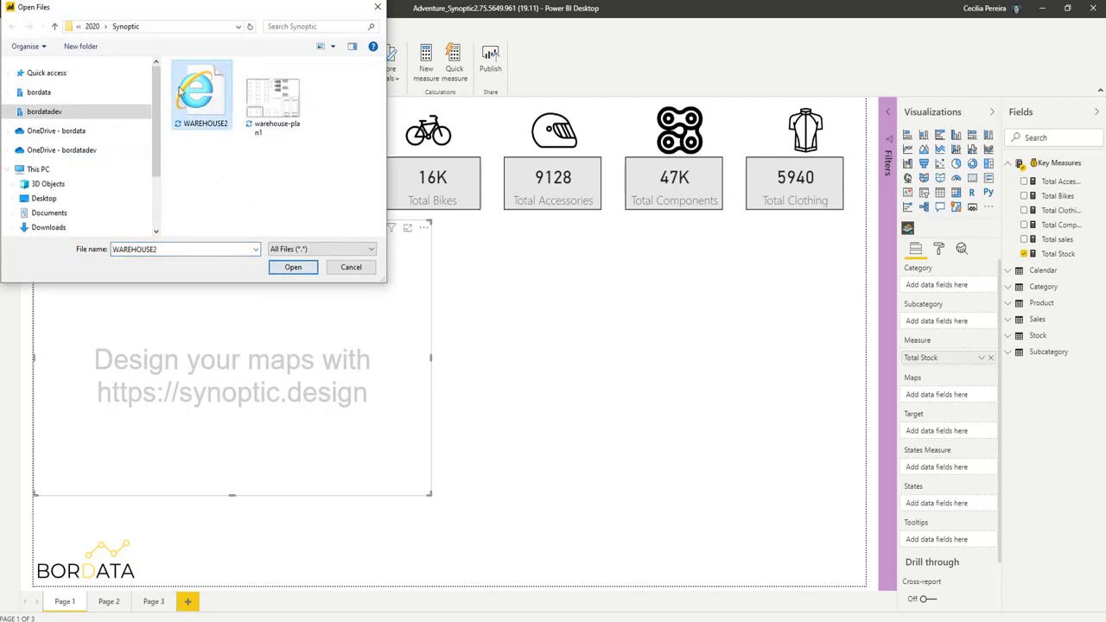
{"action": "left_click", "coordinate": [290, 269]}
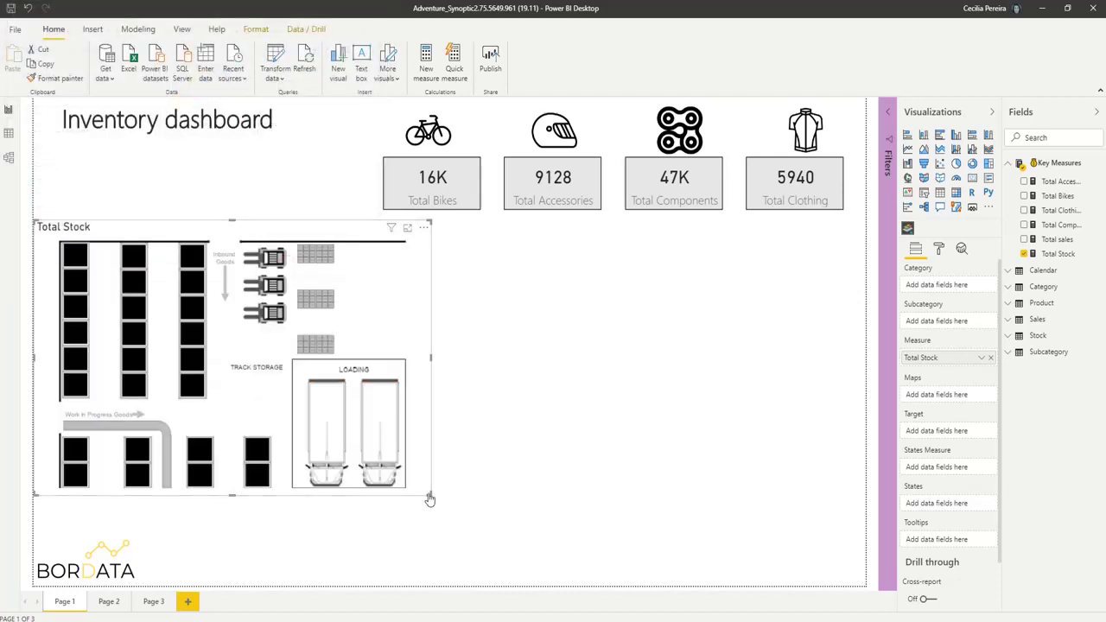
{"action": "left_click_drag", "start_coordinate": [430, 499], "coordinate": [441, 527]}
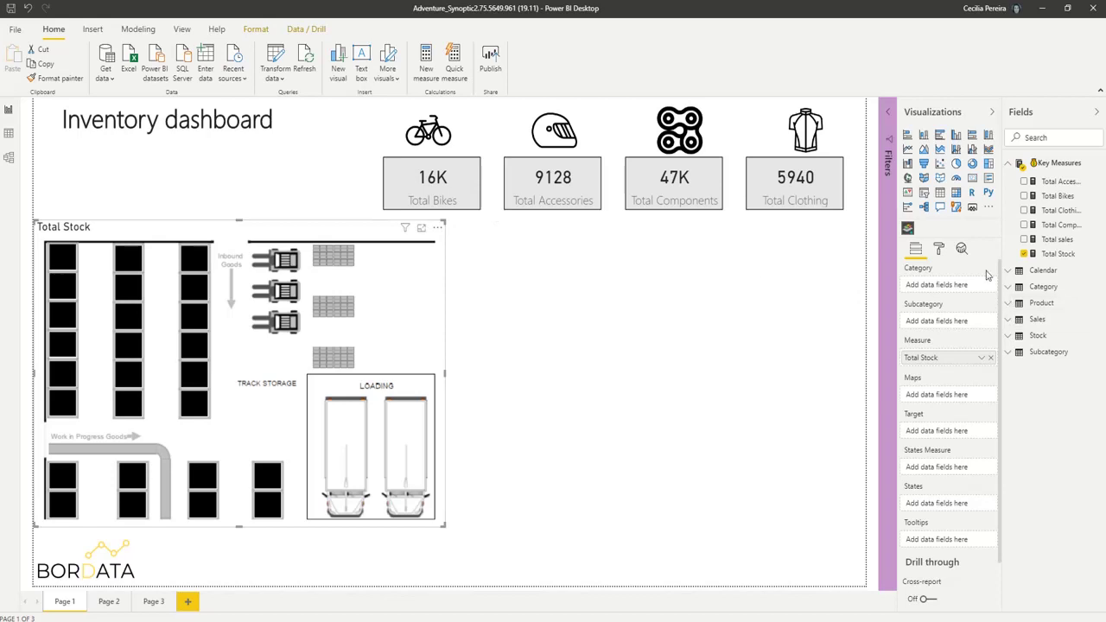
Step: Drag the Stock table's Shelf field into the map's Category well
{"action": "left_click", "coordinate": [1011, 337]}
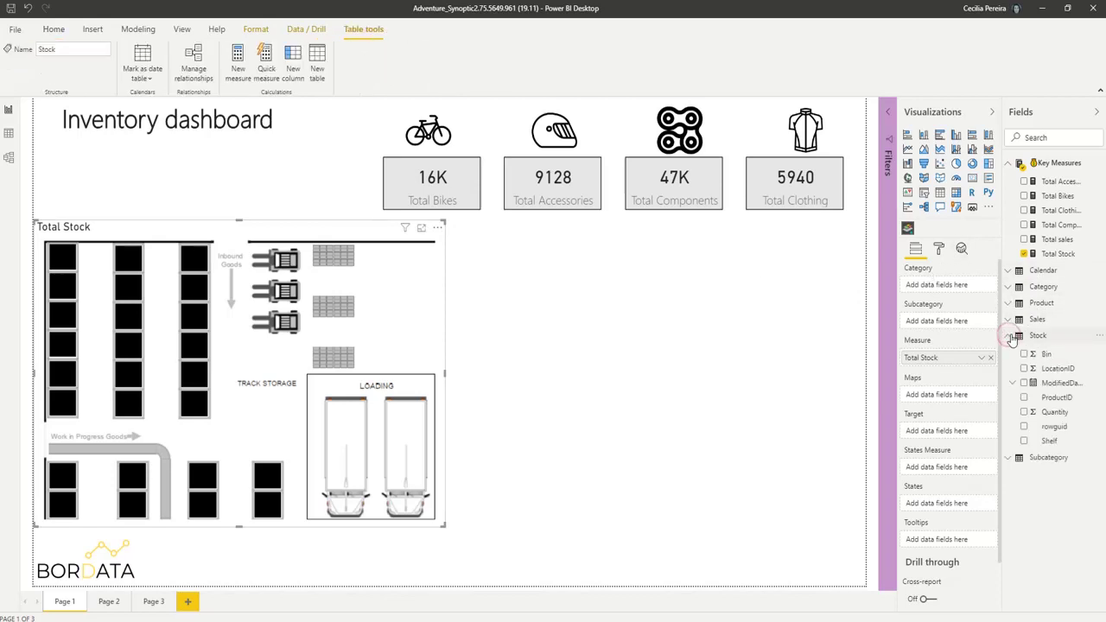
{"action": "left_click_drag", "start_coordinate": [1046, 442], "coordinate": [934, 285]}
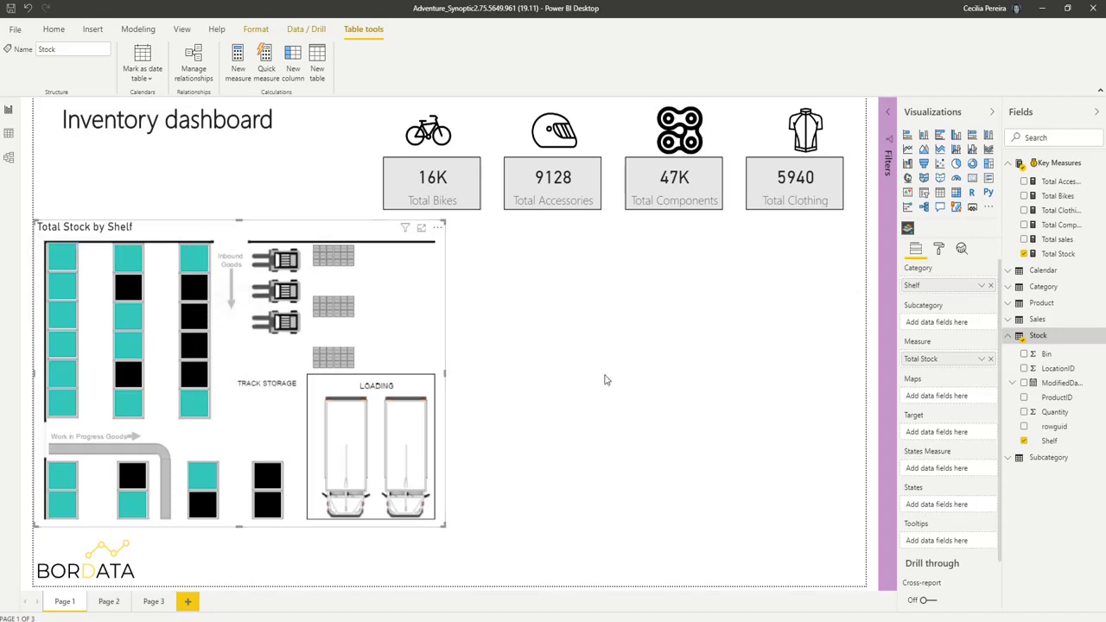
{"action": "left_click", "coordinate": [940, 249]}
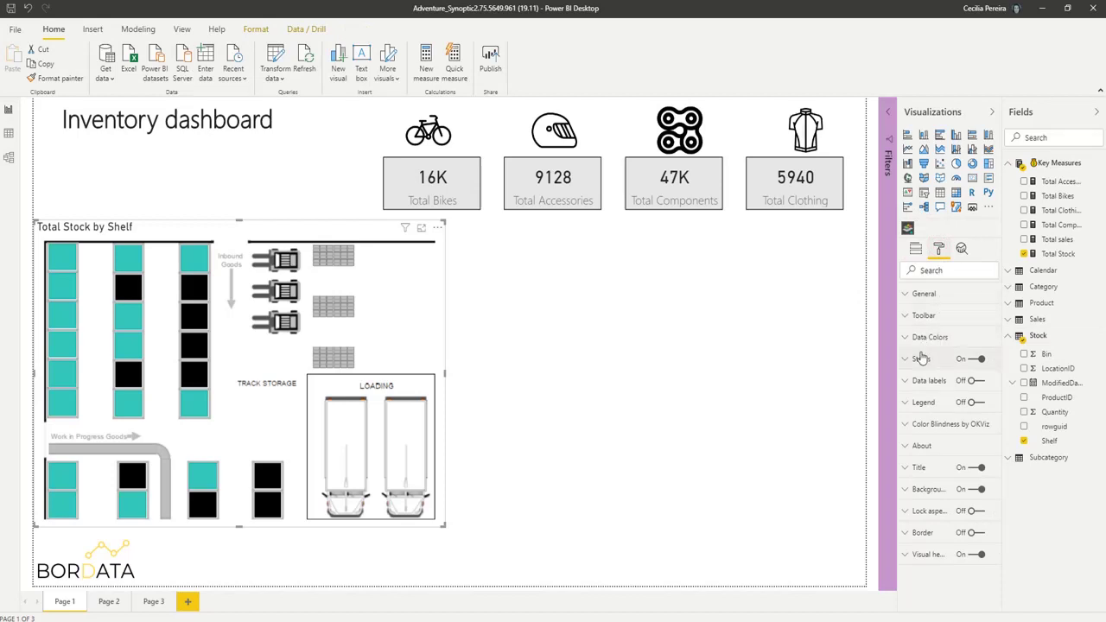
Step: Turn on data labels for the shelf areas, positioned in the centre of each area
{"action": "left_click", "coordinate": [978, 381]}
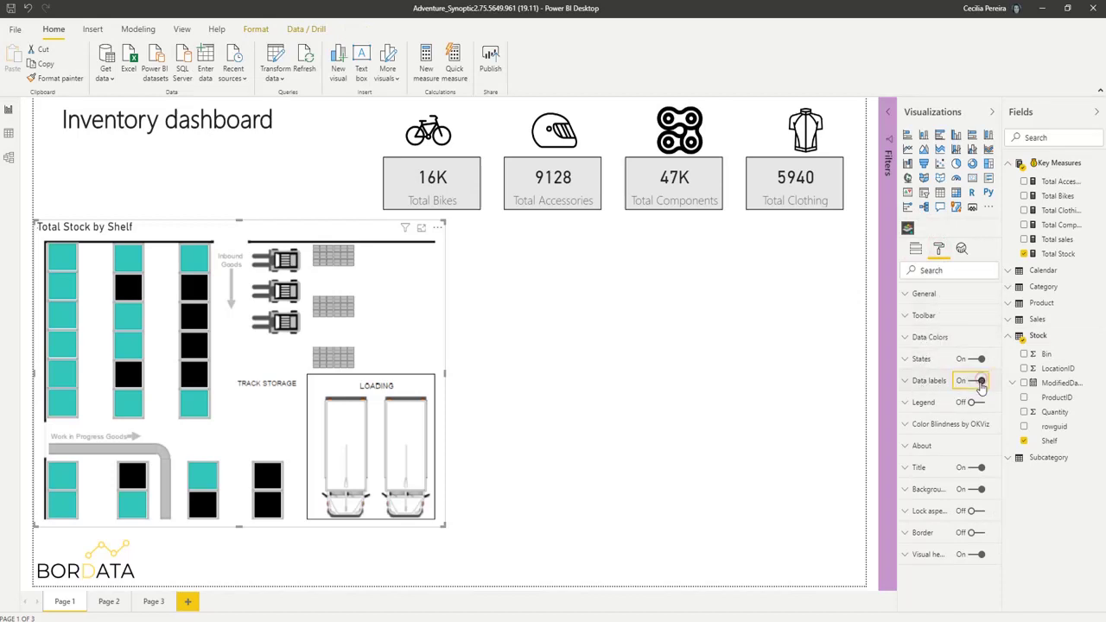
{"action": "left_click", "coordinate": [907, 386]}
{"action": "left_click_drag", "start_coordinate": [1000, 402], "coordinate": [1002, 438]}
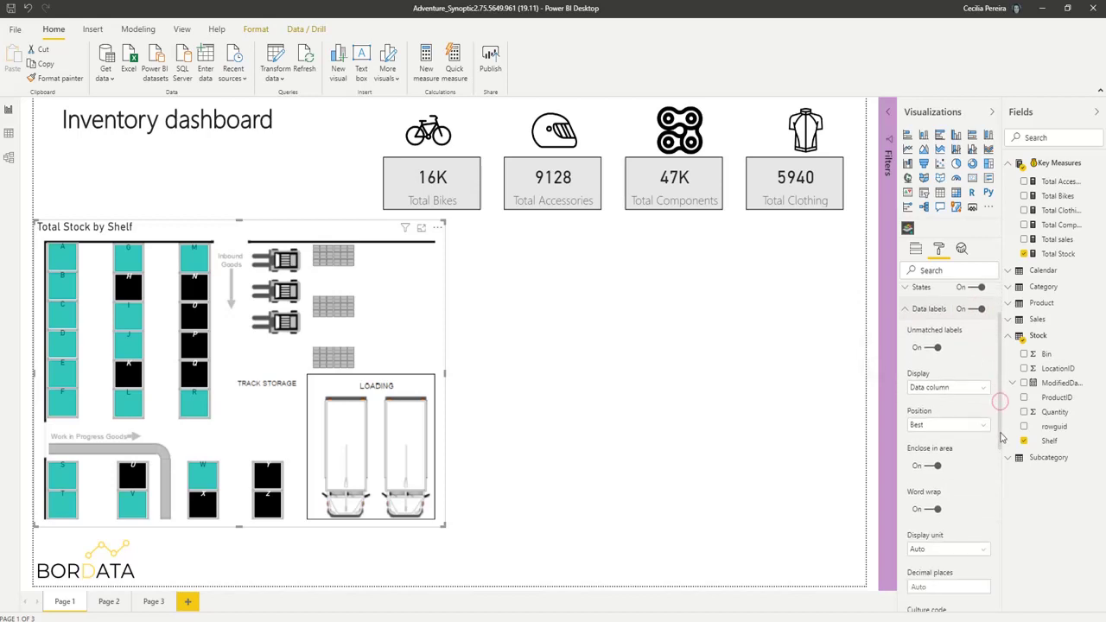
{"action": "left_click", "coordinate": [981, 425]}
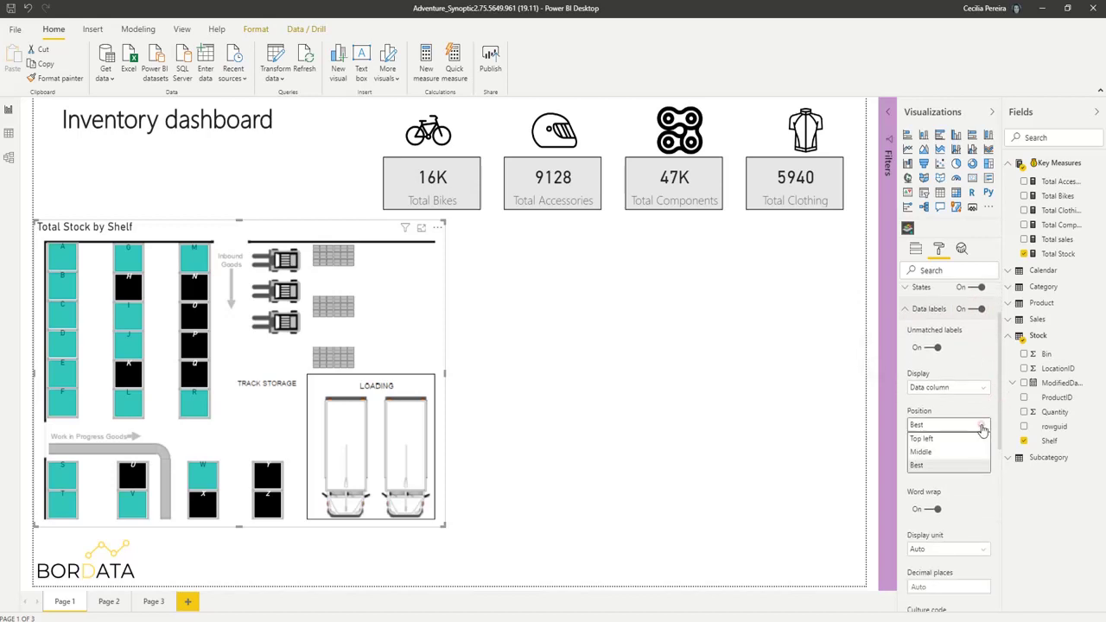
{"action": "left_click", "coordinate": [918, 456]}
{"action": "scroll", "coordinate": [969, 449], "scroll_direction": "down", "scroll_amount": 4}
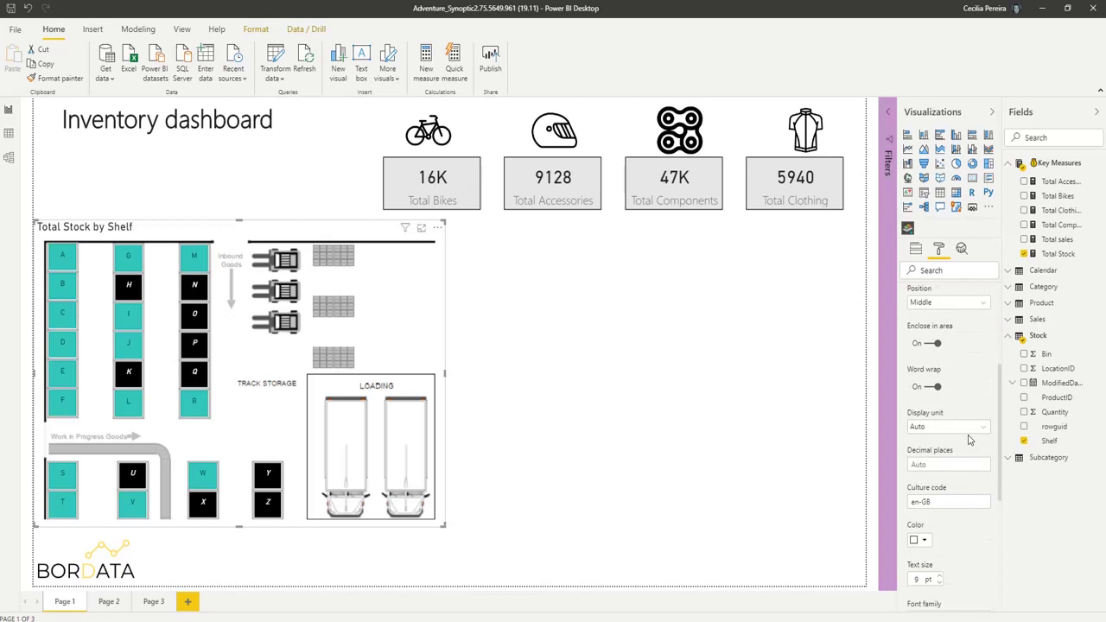
{"action": "scroll", "coordinate": [969, 440], "scroll_direction": "down", "scroll_amount": 1}
{"action": "scroll", "coordinate": [946, 472], "scroll_direction": "down", "scroll_amount": 1}
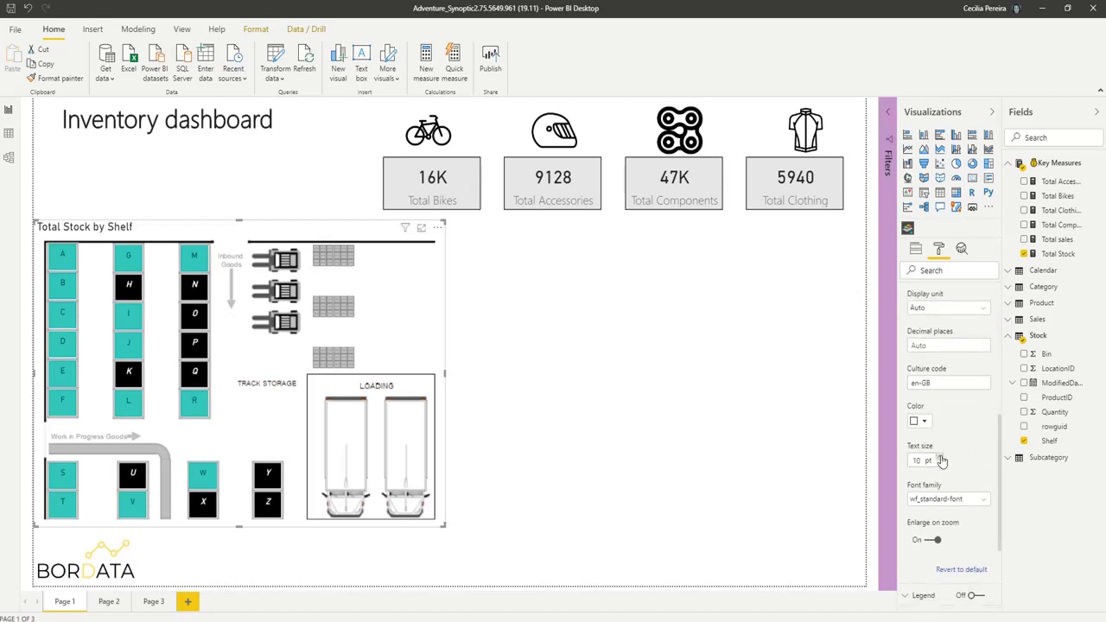
{"action": "scroll", "coordinate": [928, 424], "scroll_direction": "up", "scroll_amount": 5}
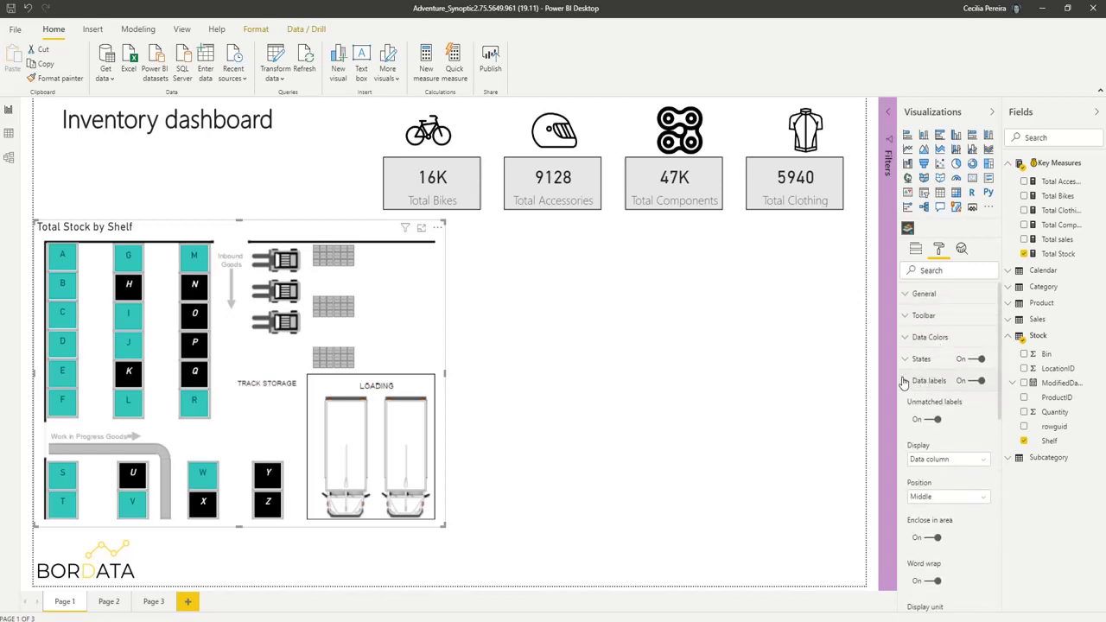
{"action": "left_click", "coordinate": [902, 381]}
Step: Set the map's default shelf colour to the recent blue-grey and turn the title off
{"action": "left_click", "coordinate": [905, 337]}
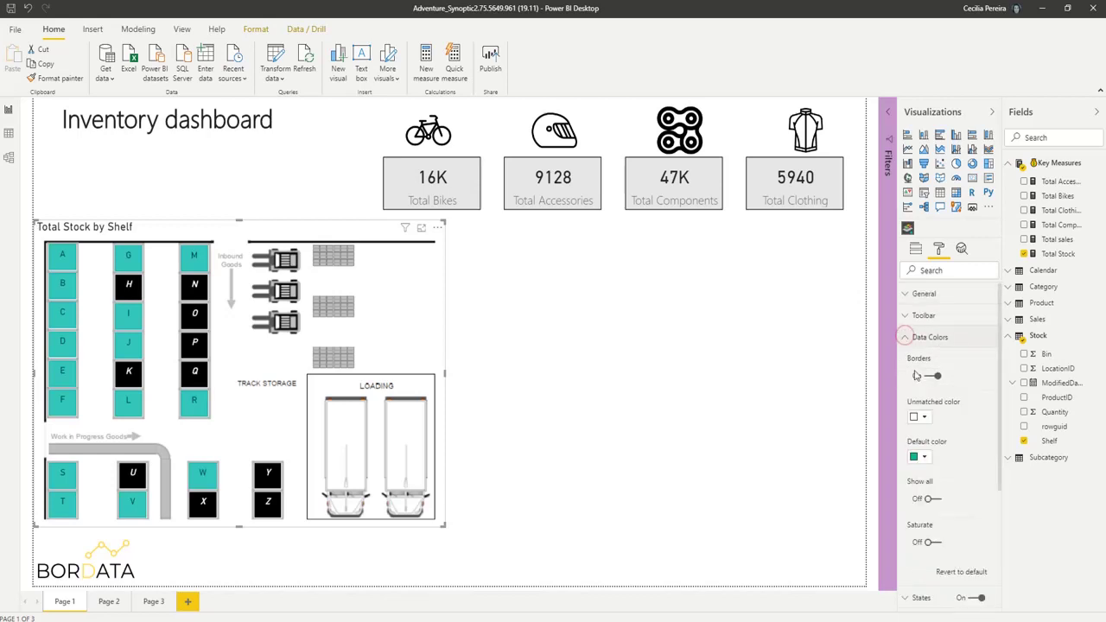
{"action": "left_click", "coordinate": [922, 456]}
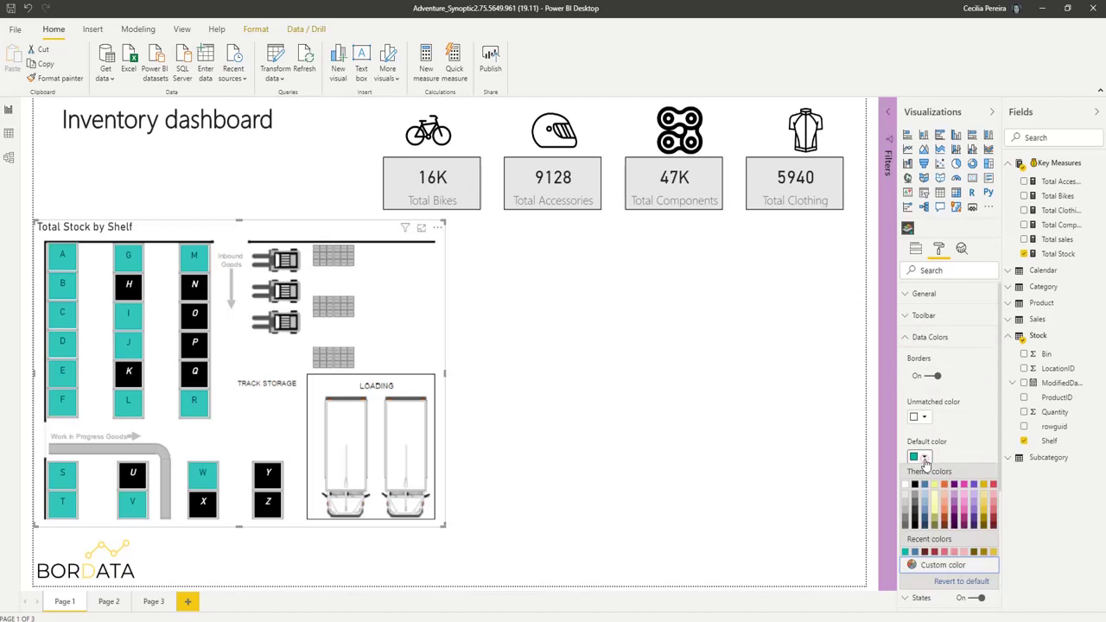
{"action": "left_click", "coordinate": [915, 552]}
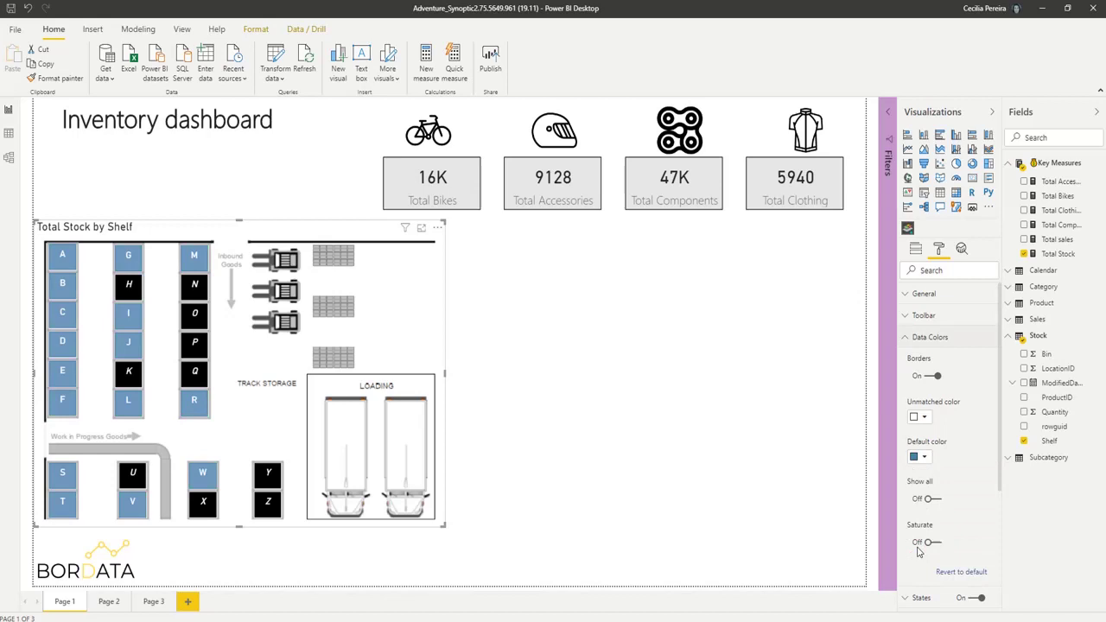
{"action": "scroll", "coordinate": [981, 484], "scroll_direction": "down", "scroll_amount": 5}
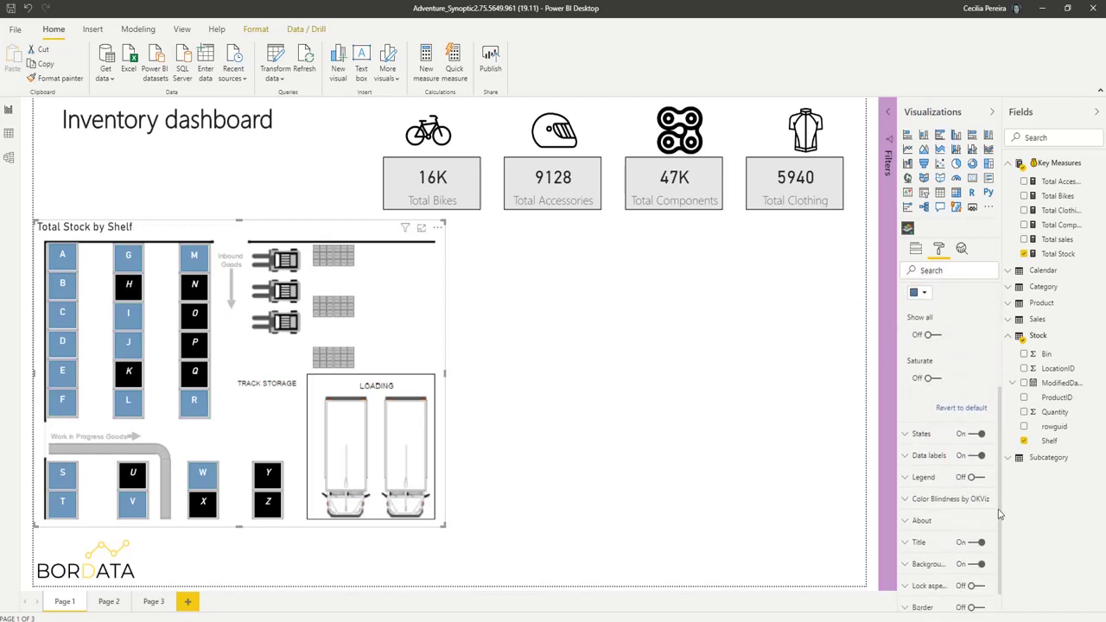
{"action": "left_click", "coordinate": [976, 517]}
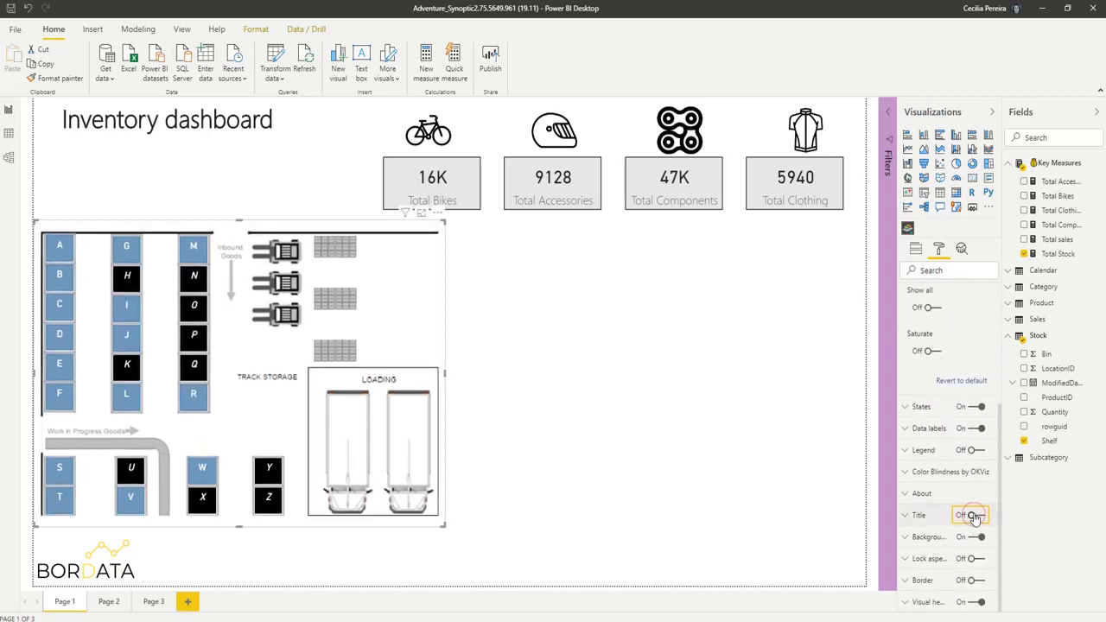
{"action": "left_click", "coordinate": [508, 273]}
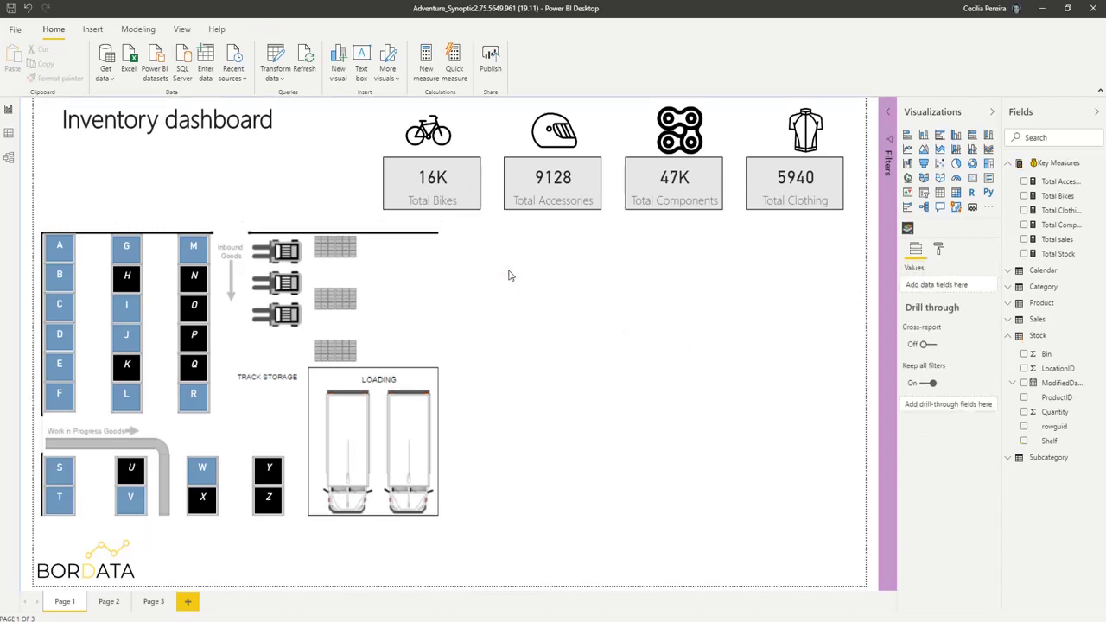
{"action": "mouse_move", "coordinate": [57, 309]}
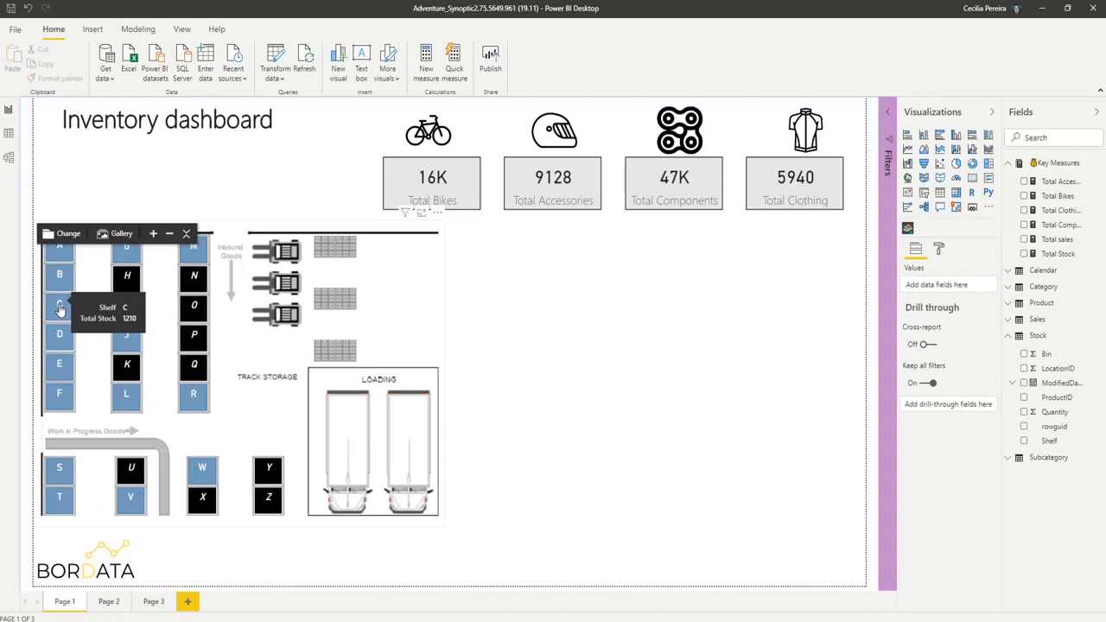
{"action": "left_click", "coordinate": [58, 308]}
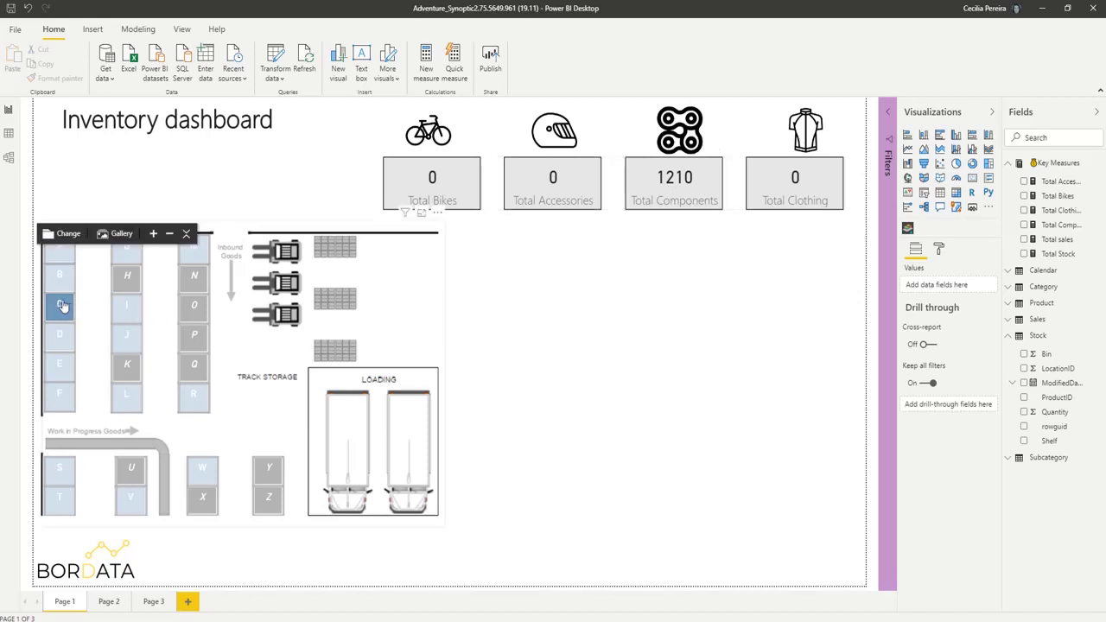
{"action": "mouse_move", "coordinate": [126, 313]}
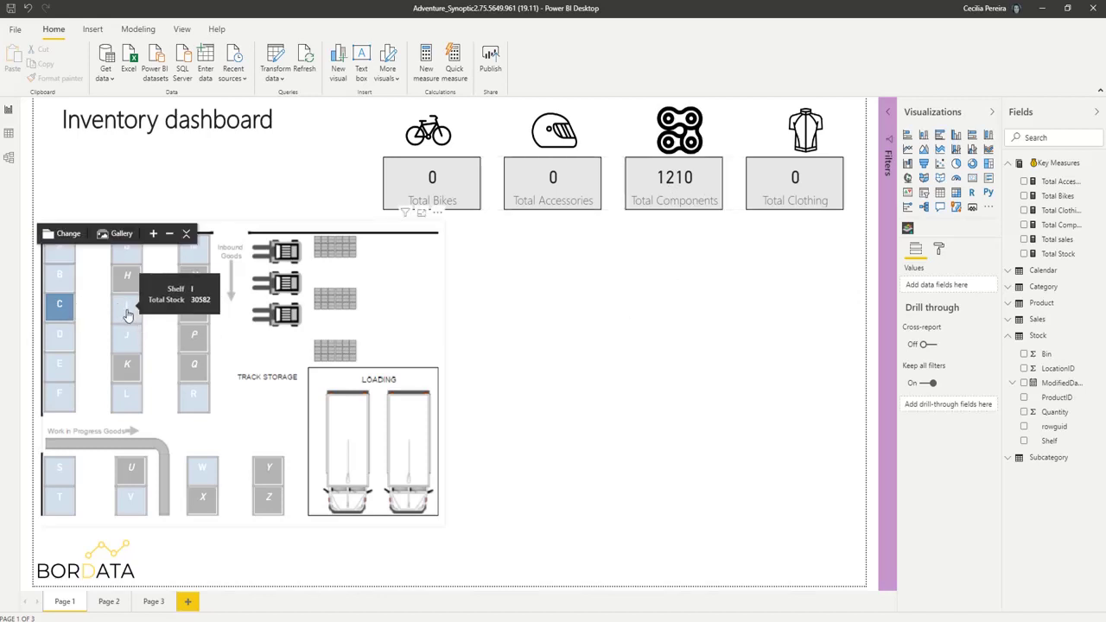
{"action": "left_click", "coordinate": [126, 313]}
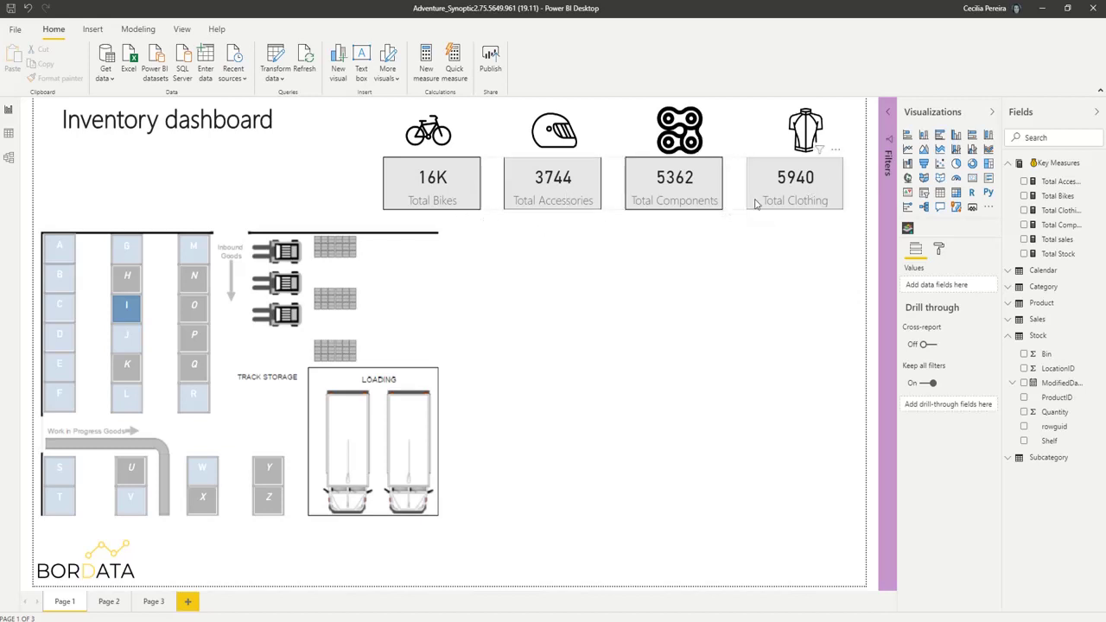
{"action": "left_click", "coordinate": [127, 337]}
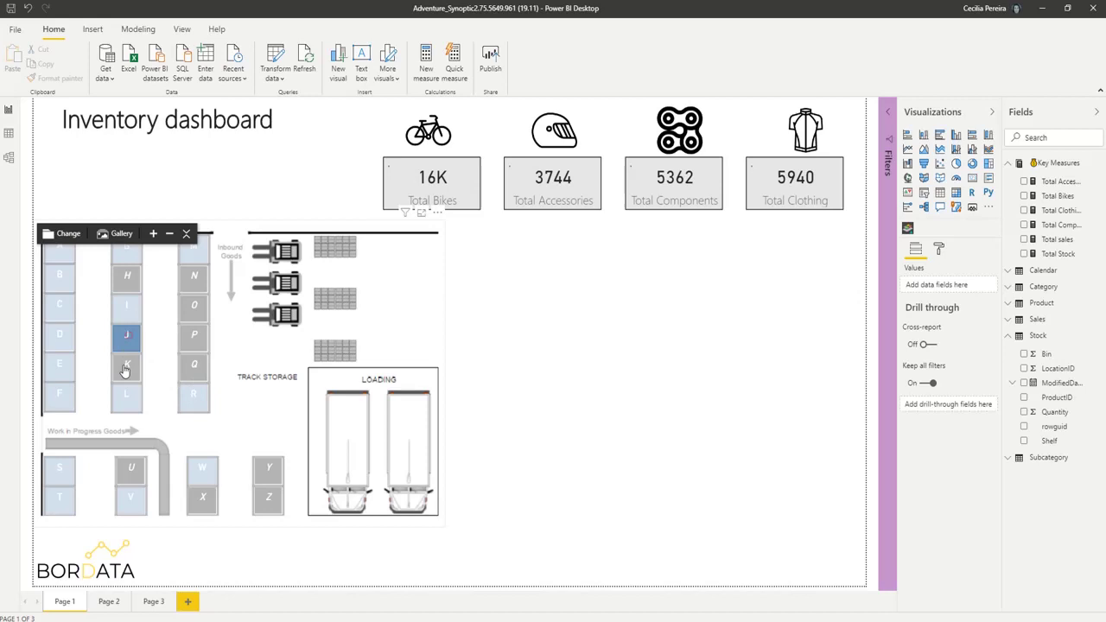
{"action": "left_click", "coordinate": [82, 370]}
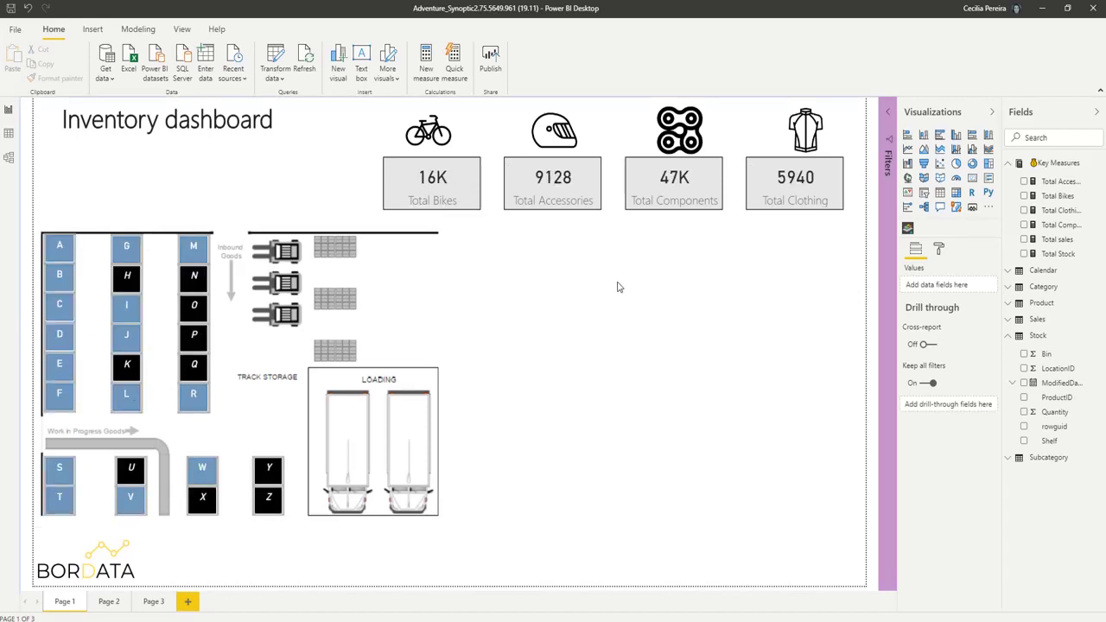
Step: Insert a stacked bar chart with Shelf on the axis and Total Stock as the value
{"action": "left_click", "coordinate": [908, 136]}
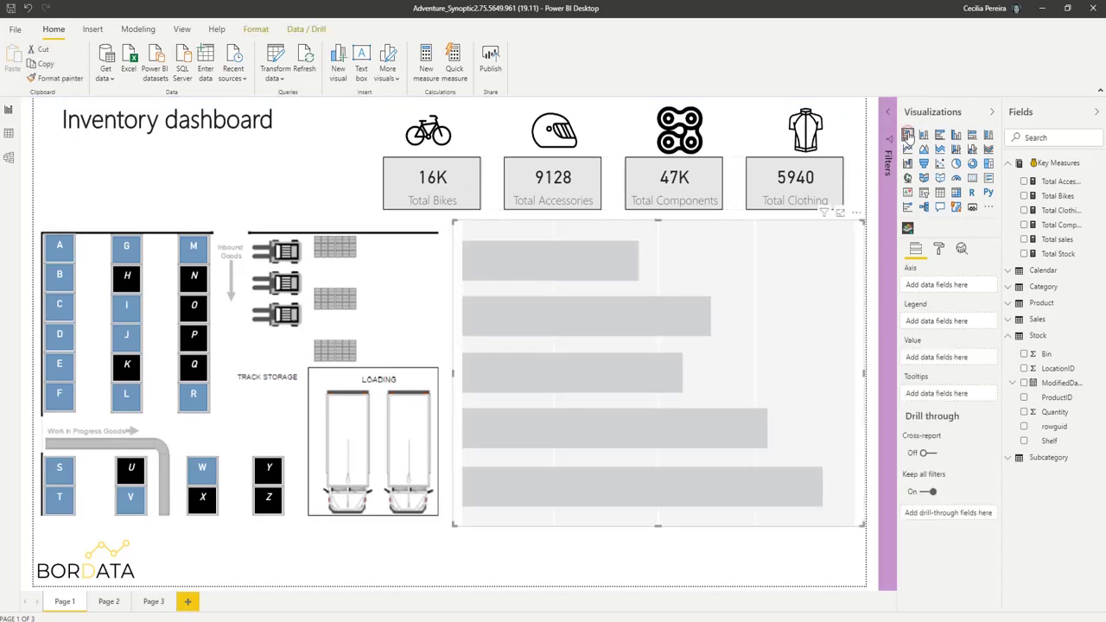
{"action": "left_click", "coordinate": [1024, 441]}
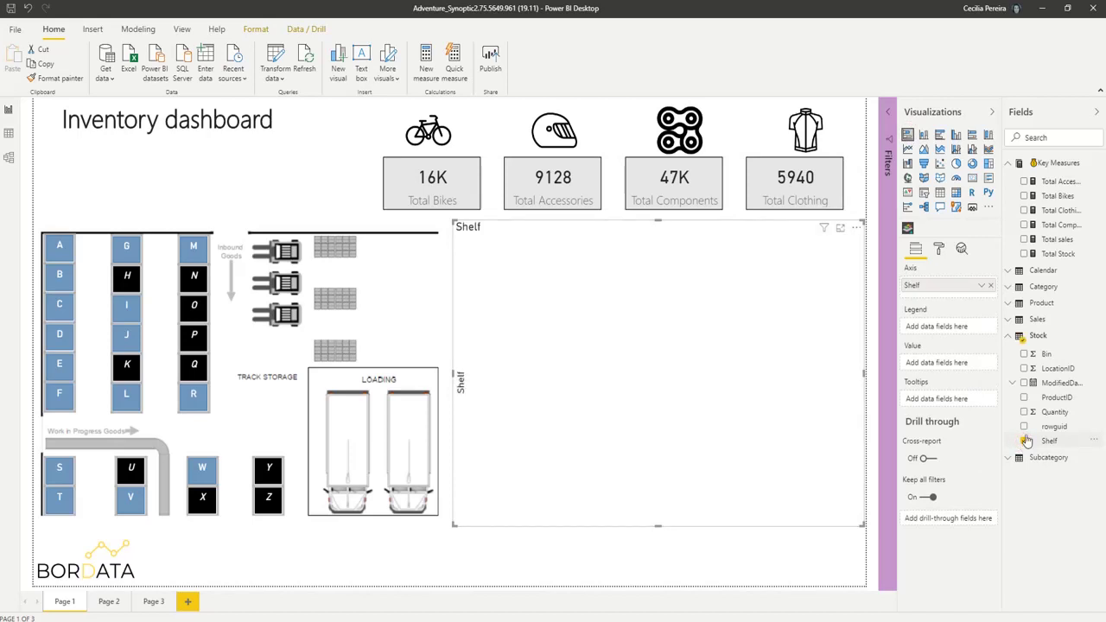
{"action": "left_click", "coordinate": [1023, 253]}
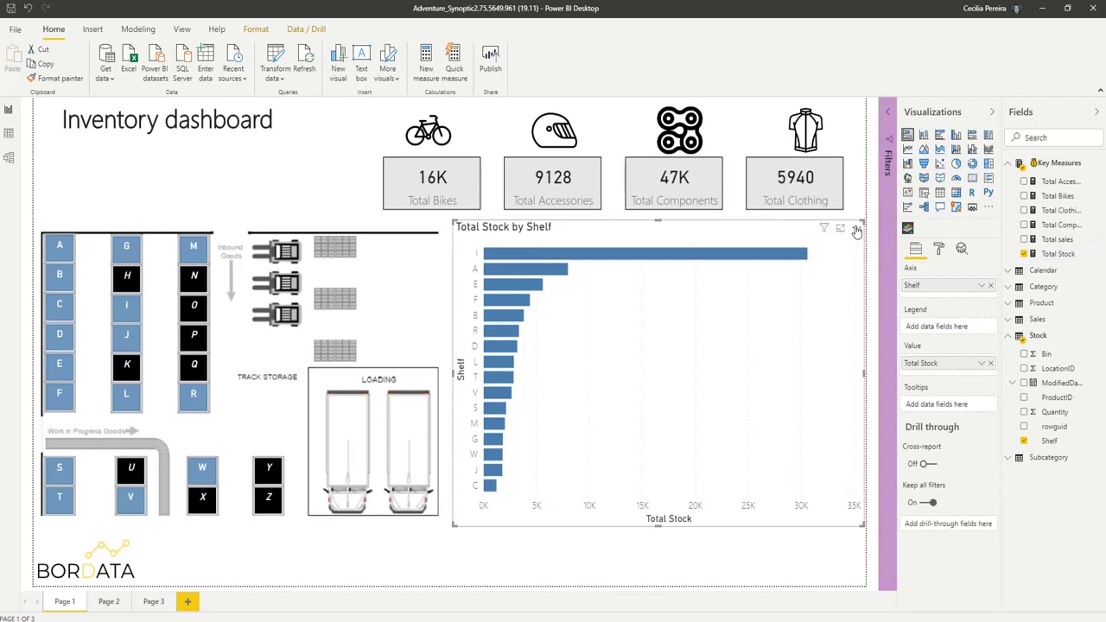
Step: Sort the bar chart ascending and by Shelf, so shelves run A to W
{"action": "left_click", "coordinate": [856, 228]}
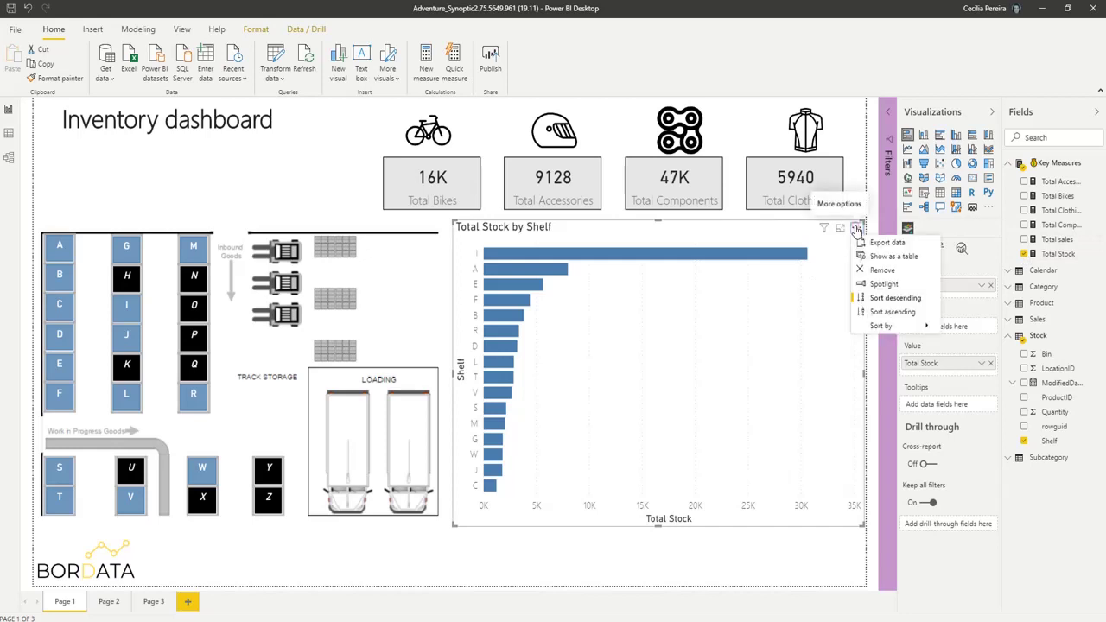
{"action": "left_click", "coordinate": [869, 312]}
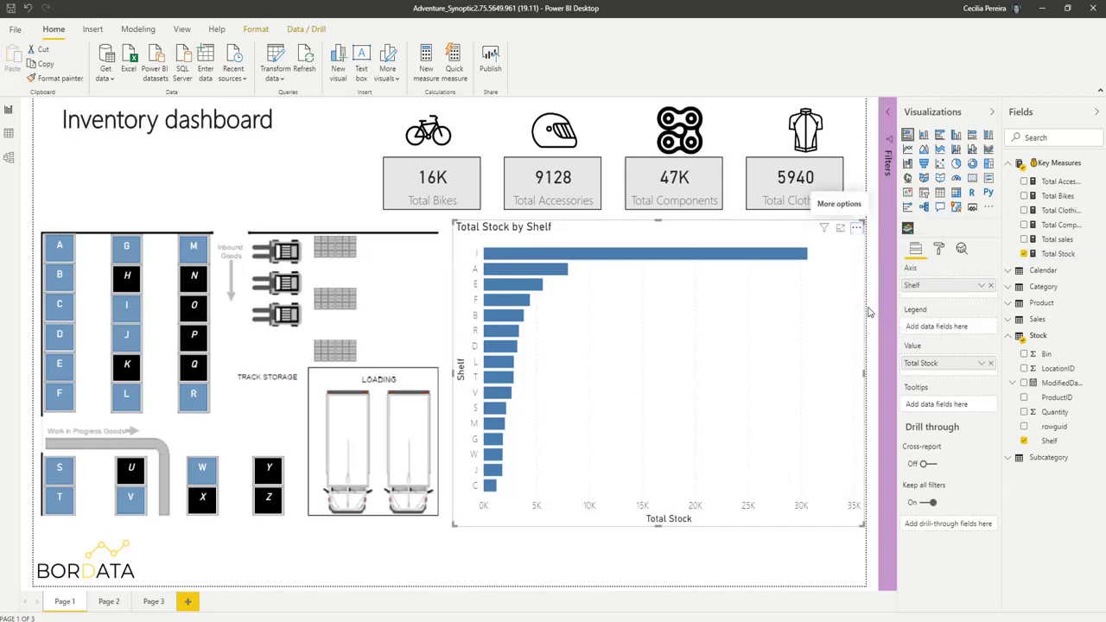
{"action": "left_click", "coordinate": [856, 228]}
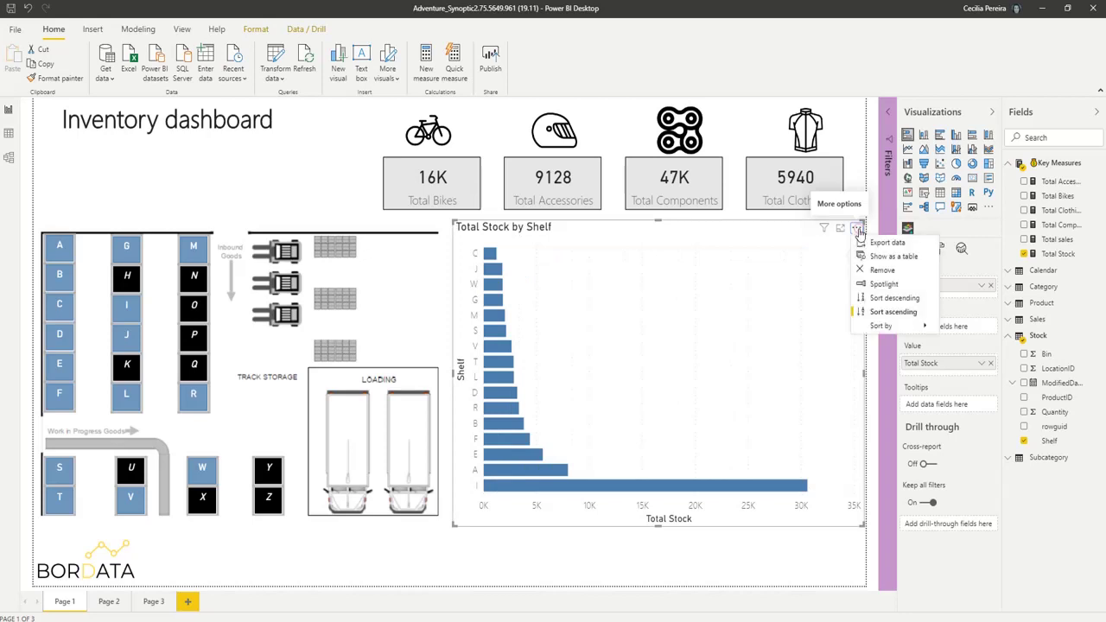
{"action": "mouse_move", "coordinate": [889, 326]}
{"action": "left_click", "coordinate": [972, 327]}
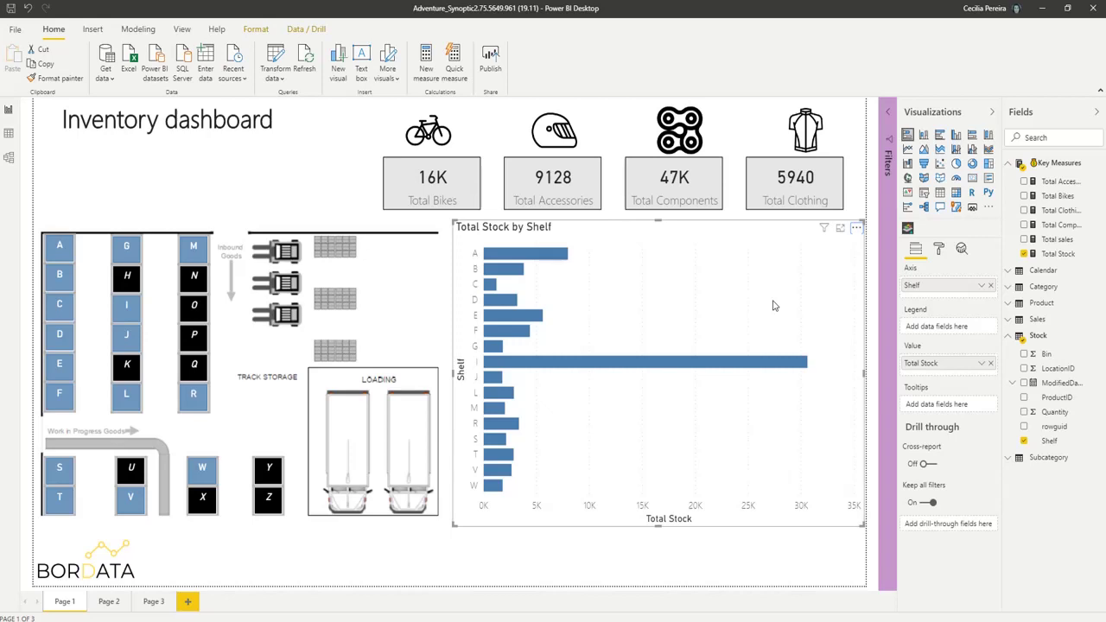
Step: Select the bar chart and expand Data colors in its Format pane
{"action": "left_click", "coordinate": [794, 235]}
{"action": "left_click", "coordinate": [939, 249]}
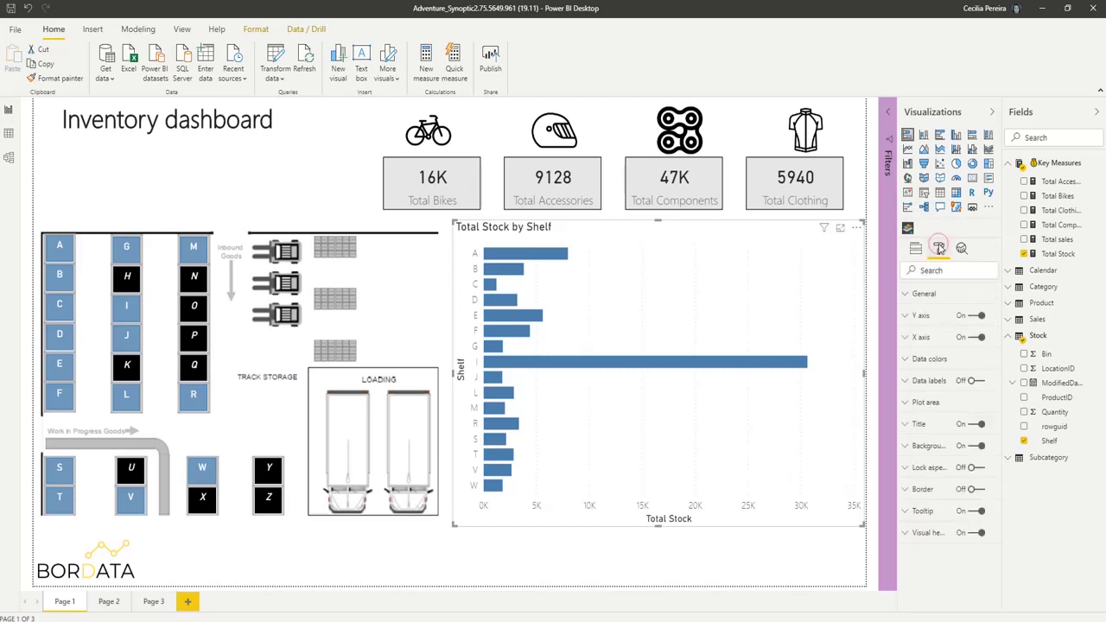
{"action": "left_click", "coordinate": [933, 362]}
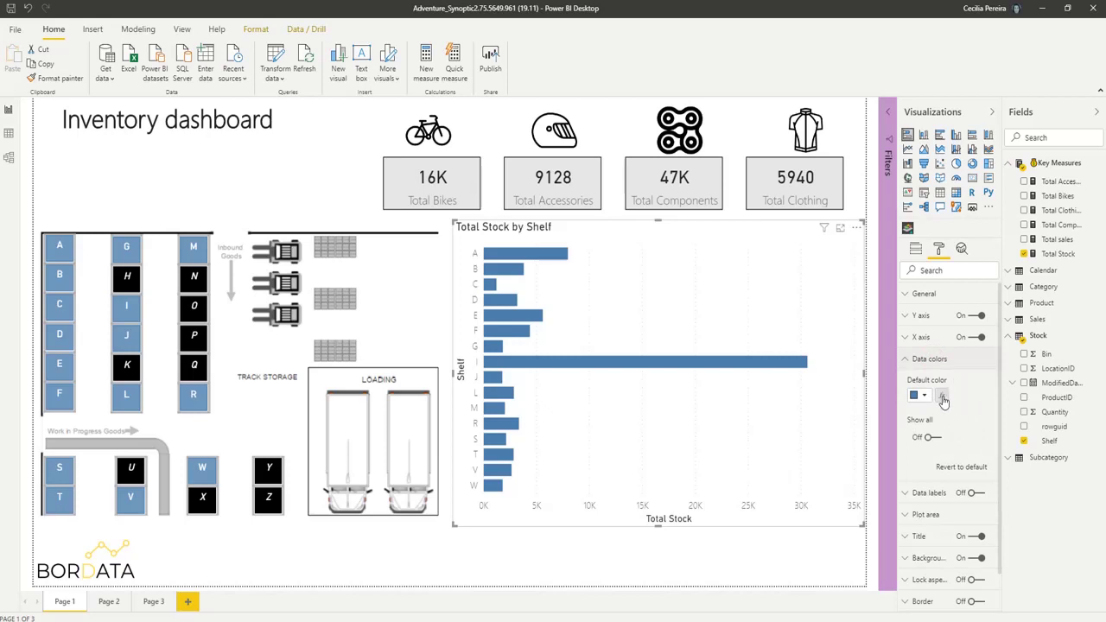
Step: Set up conditional bar colouring by Rules, based on the Total Stock measure
{"action": "left_click", "coordinate": [942, 399]}
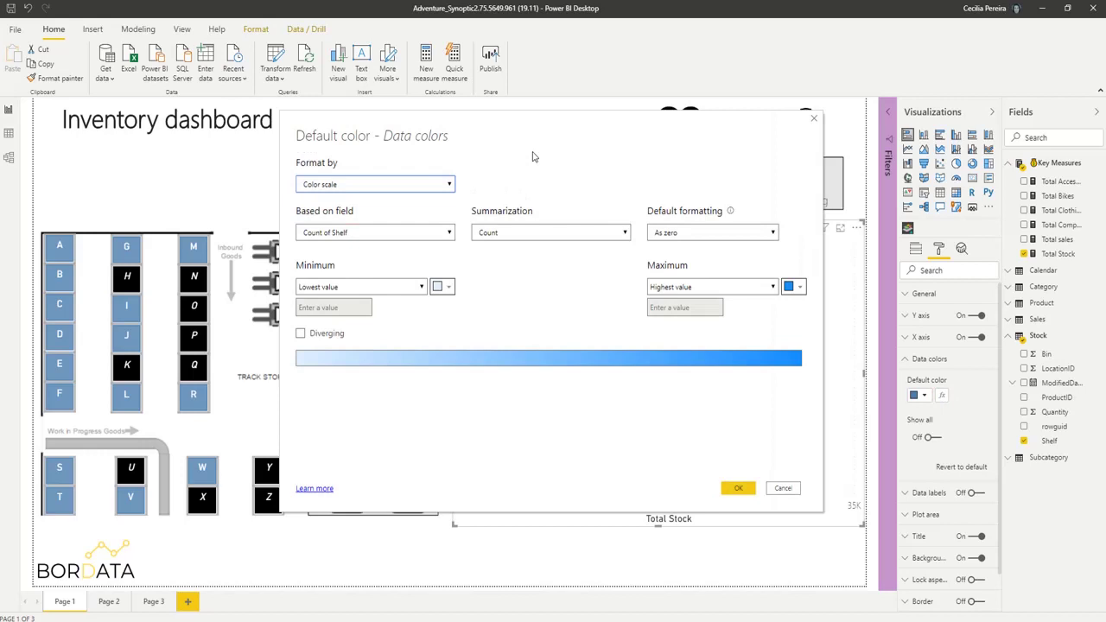
{"action": "left_click", "coordinate": [448, 185]}
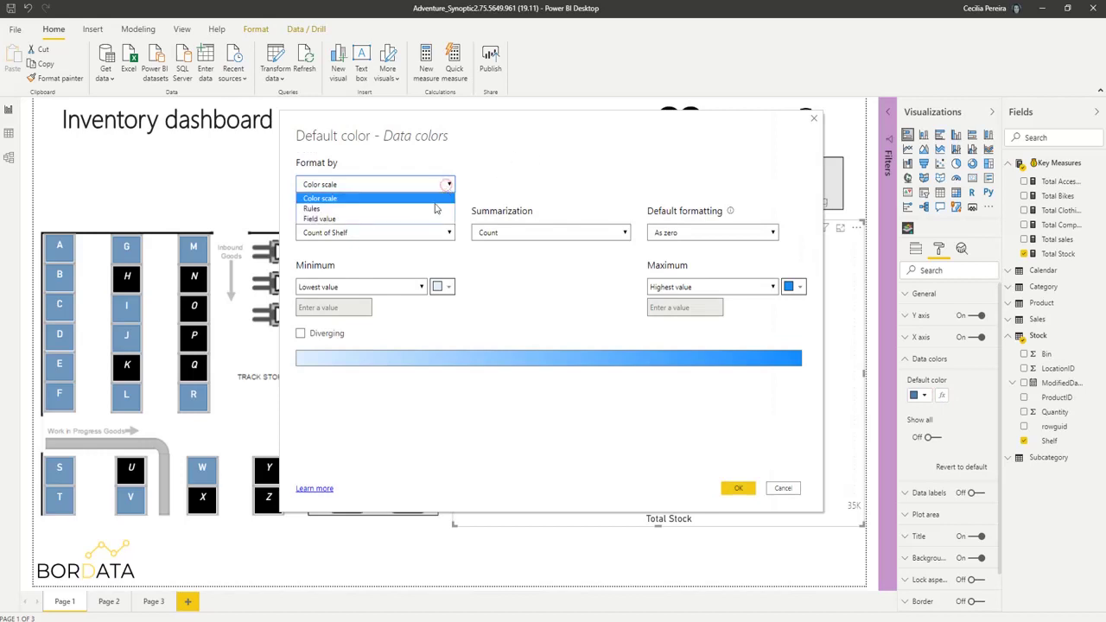
{"action": "left_click", "coordinate": [435, 209]}
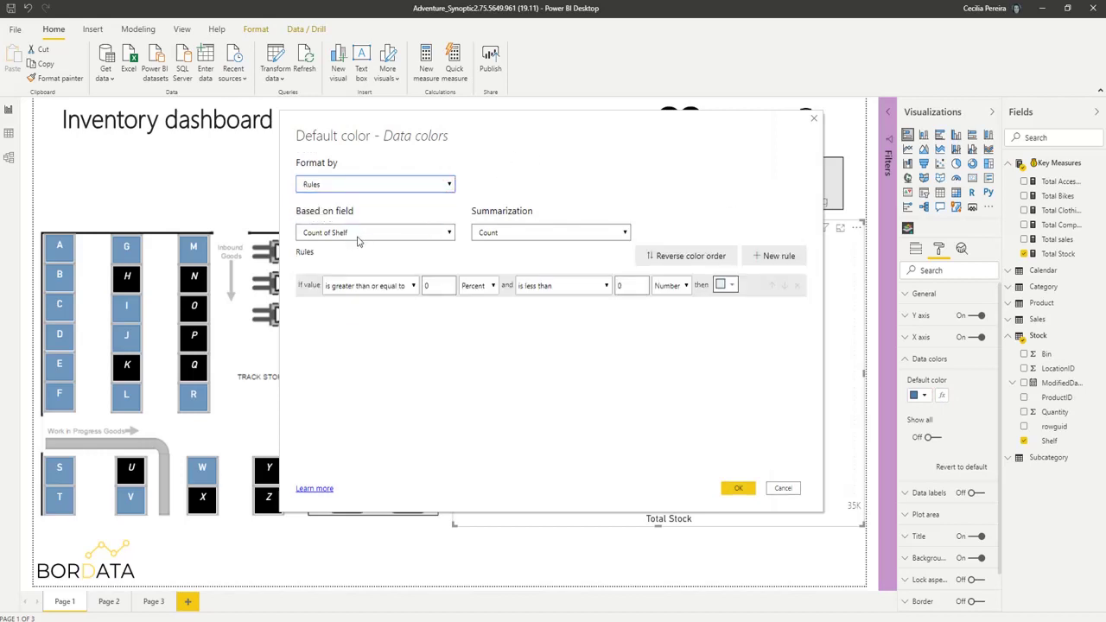
{"action": "left_click", "coordinate": [447, 233]}
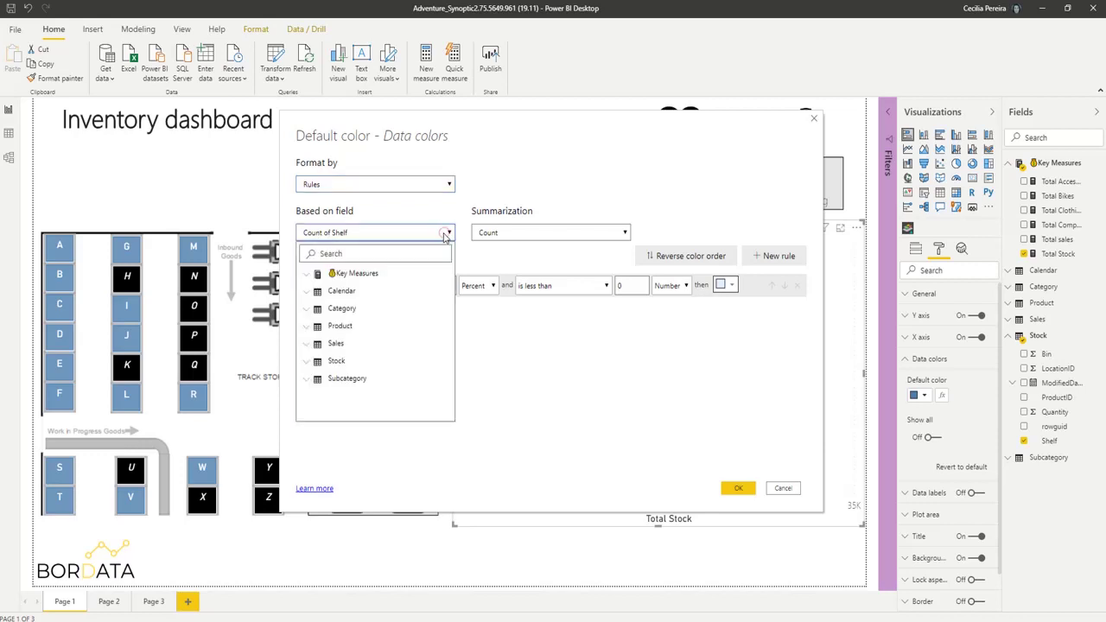
{"action": "left_click", "coordinate": [309, 274]}
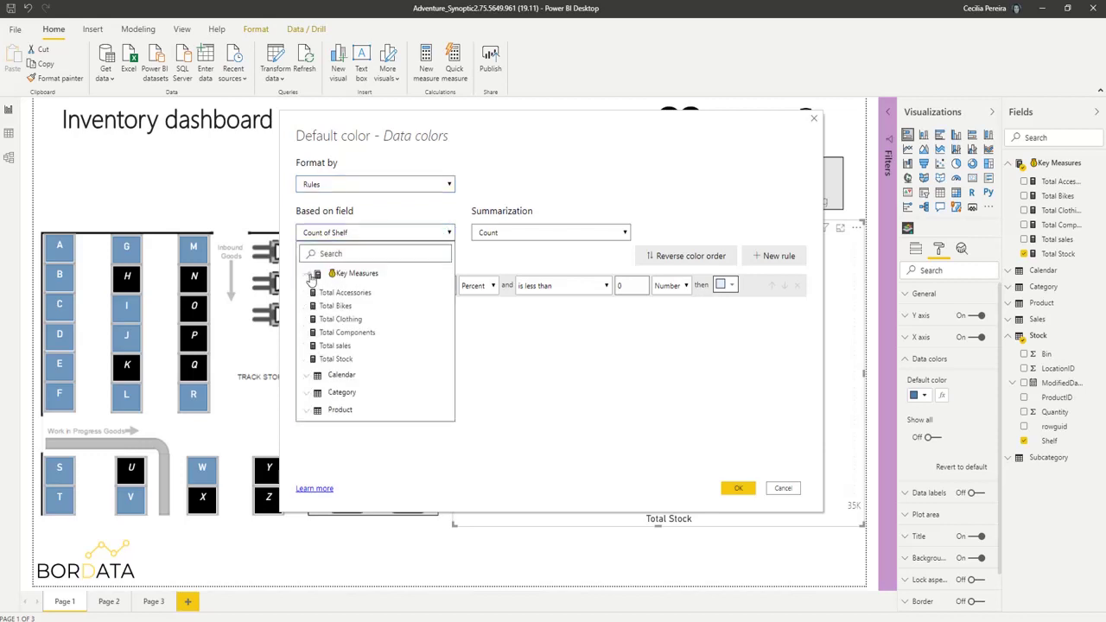
{"action": "left_click", "coordinate": [344, 357]}
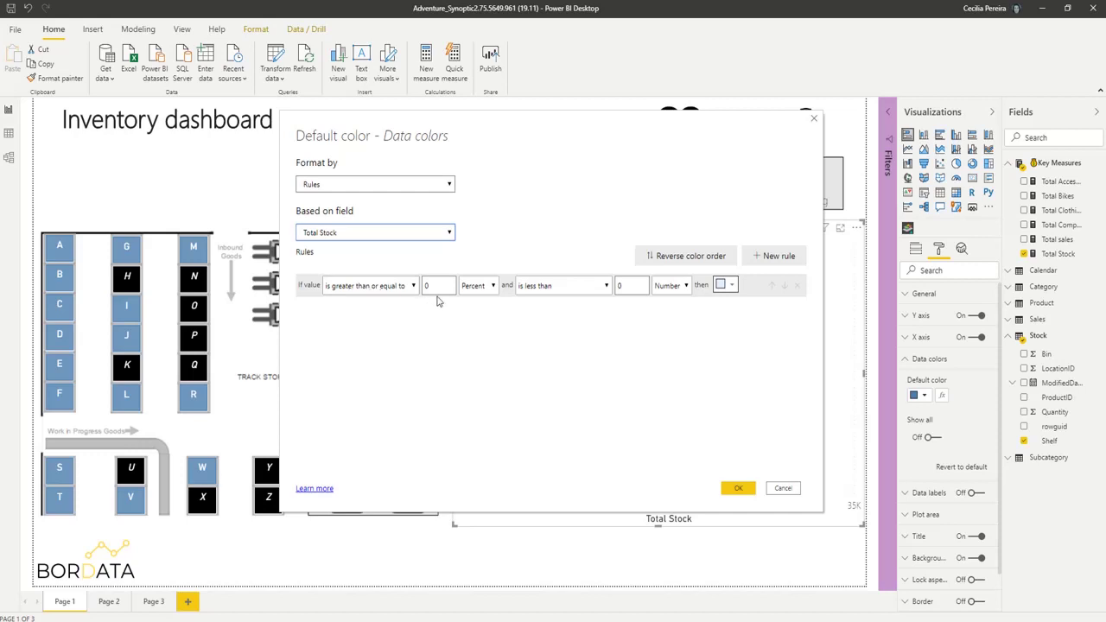
Step: Make the first rule 0 to 5000 as plain numbers coloured red, and add a second rule
{"action": "left_click", "coordinate": [486, 286]}
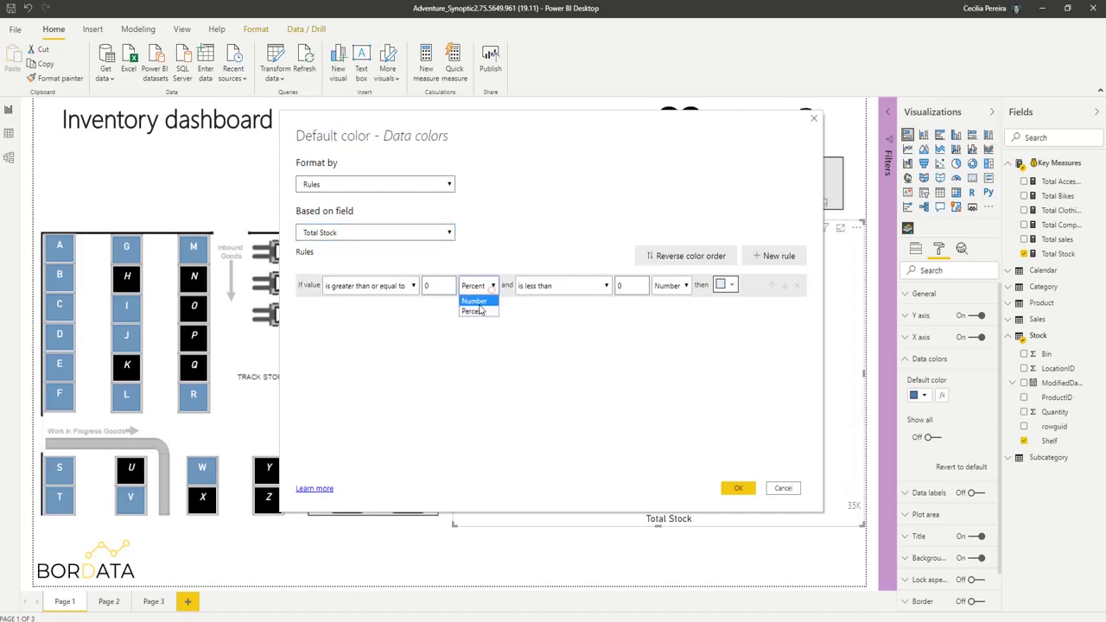
{"action": "left_click", "coordinate": [474, 301]}
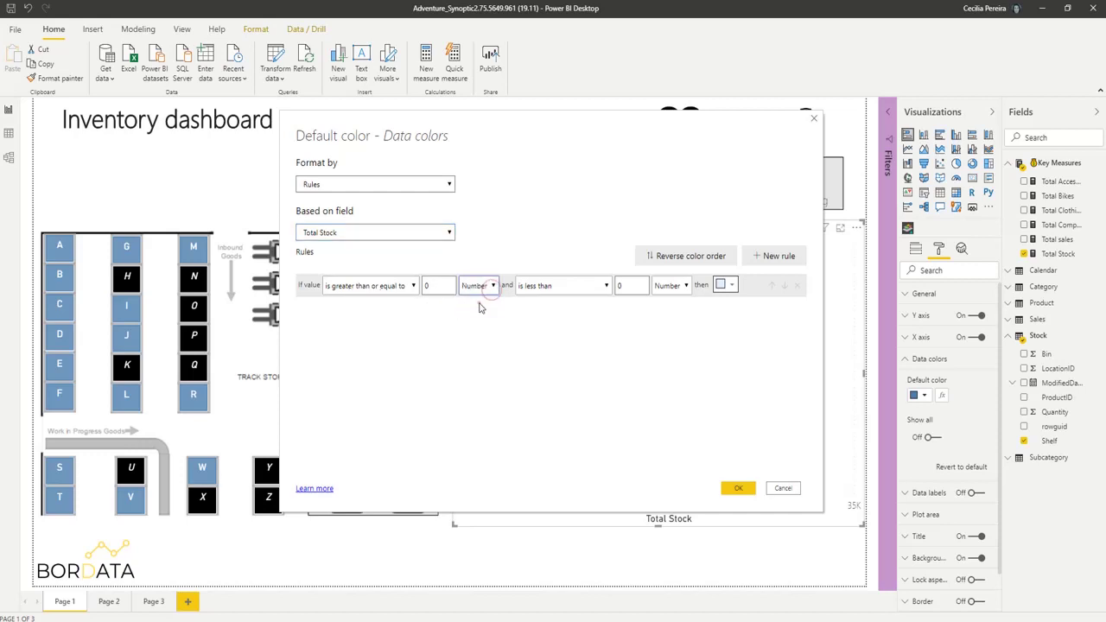
{"action": "left_click", "coordinate": [633, 288]}
{"action": "key", "text": "BackSpace"}
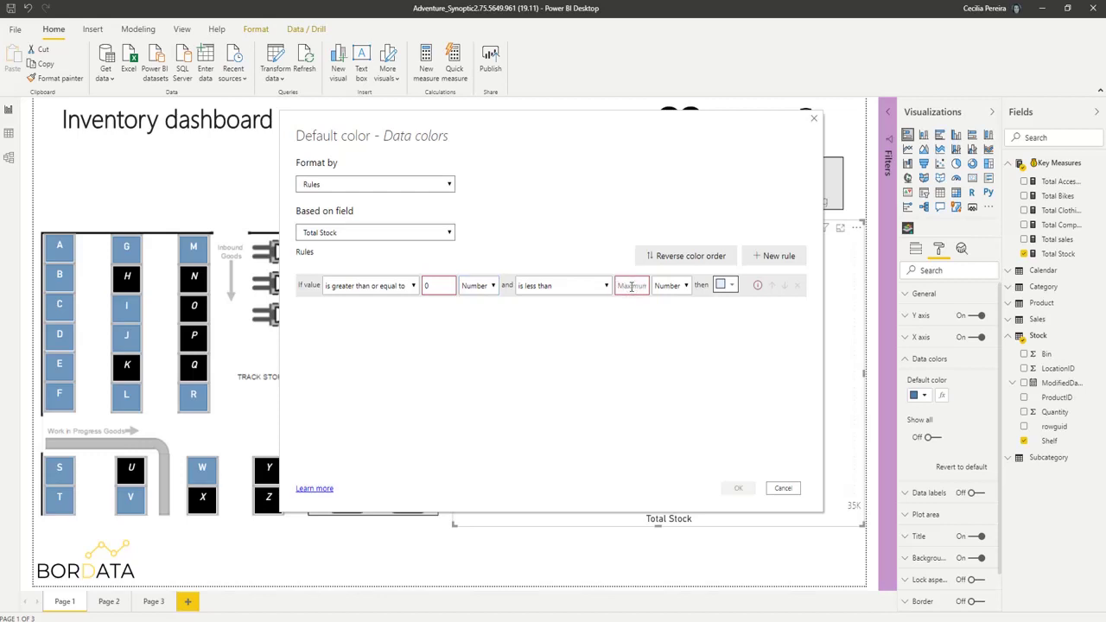
{"action": "type", "text": "5000"}
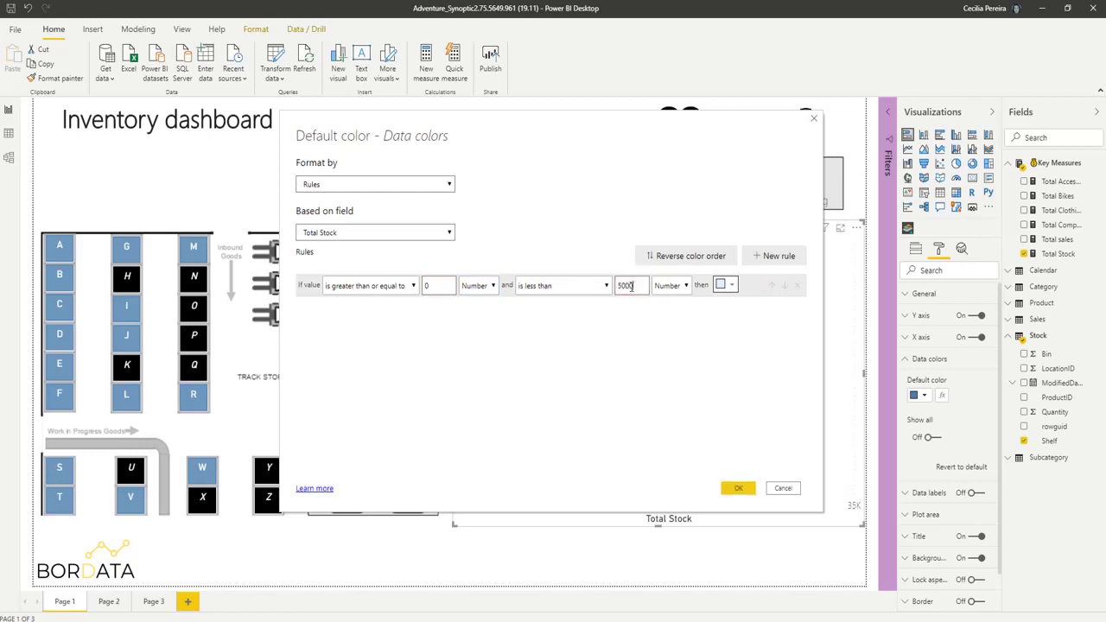
{"action": "left_click", "coordinate": [731, 285]}
{"action": "left_click", "coordinate": [683, 386]}
{"action": "left_click", "coordinate": [770, 257]}
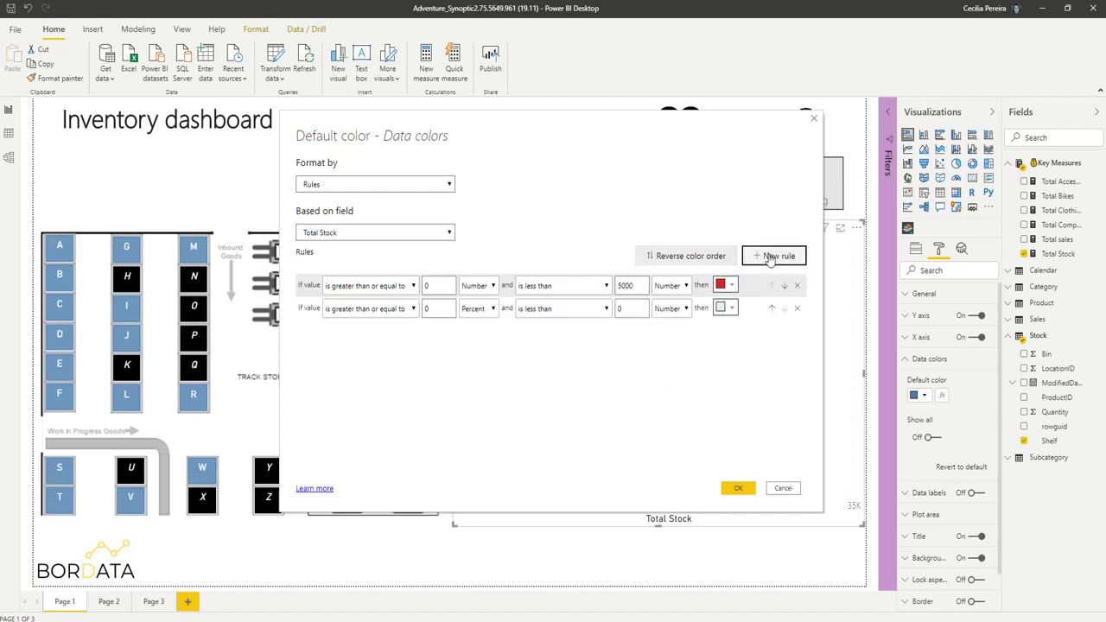
Step: Set the second colour rule to 5000–10000 in orange
{"action": "left_click", "coordinate": [441, 309]}
{"action": "type", "text": "5000"}
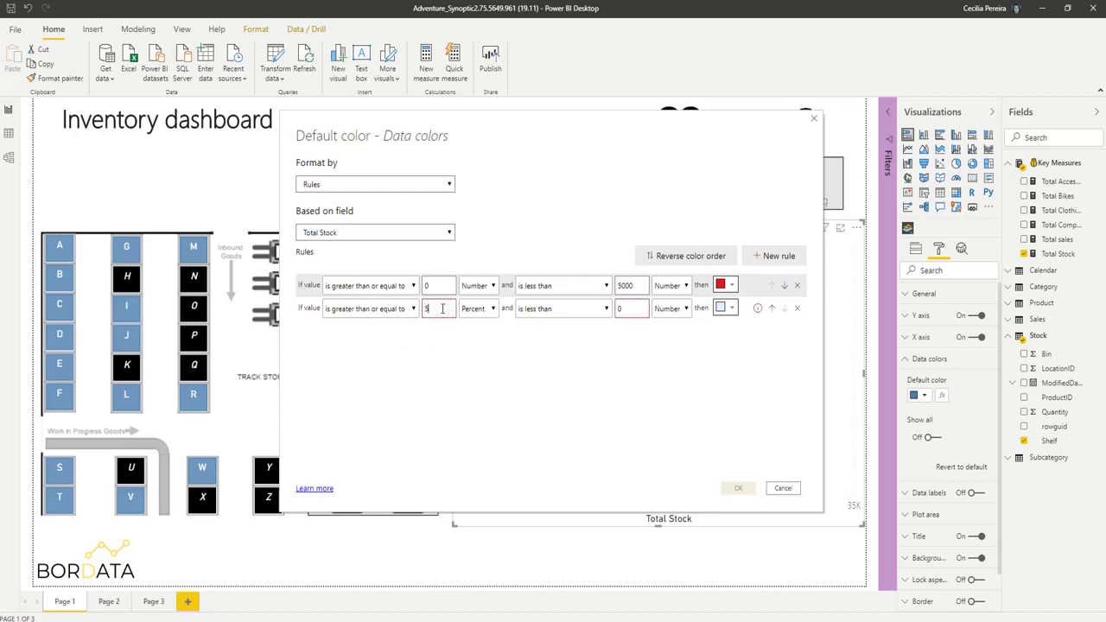
{"action": "double_click", "coordinate": [635, 313]}
{"action": "type", "text": "10000"}
{"action": "left_click", "coordinate": [729, 308]}
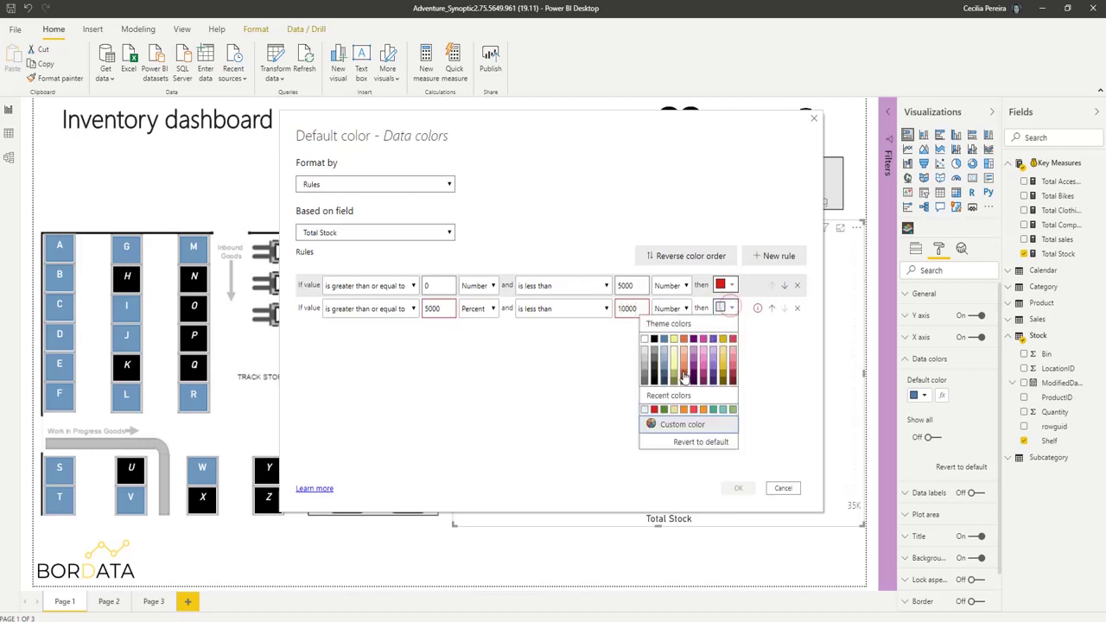
{"action": "left_click", "coordinate": [684, 414]}
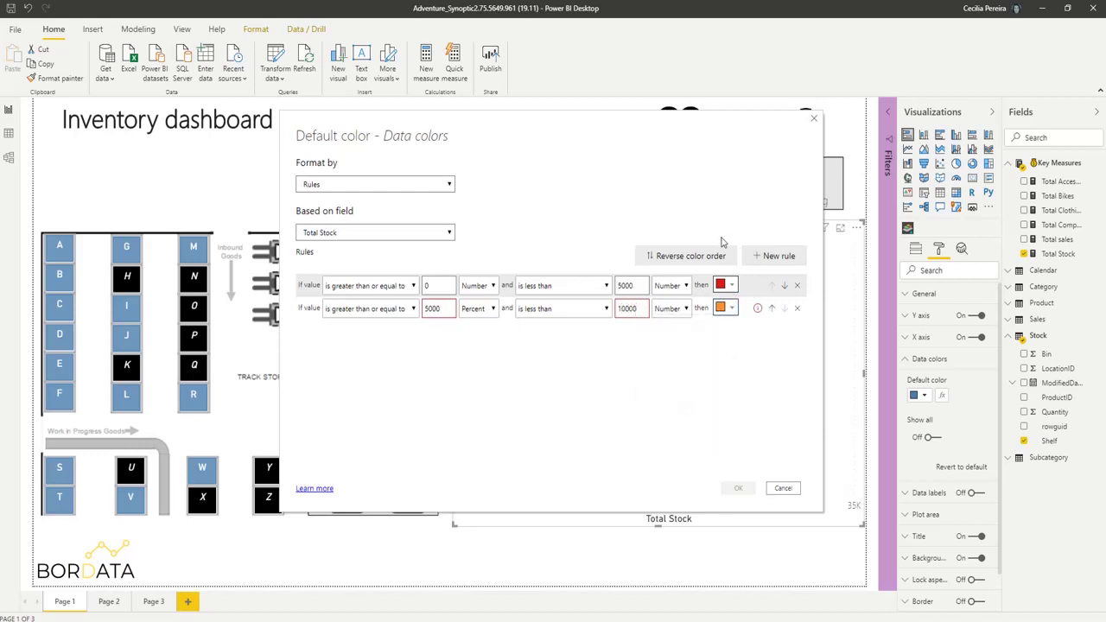
Step: Add a third colour rule for 10000–20000 in light yellow
{"action": "left_click", "coordinate": [779, 255]}
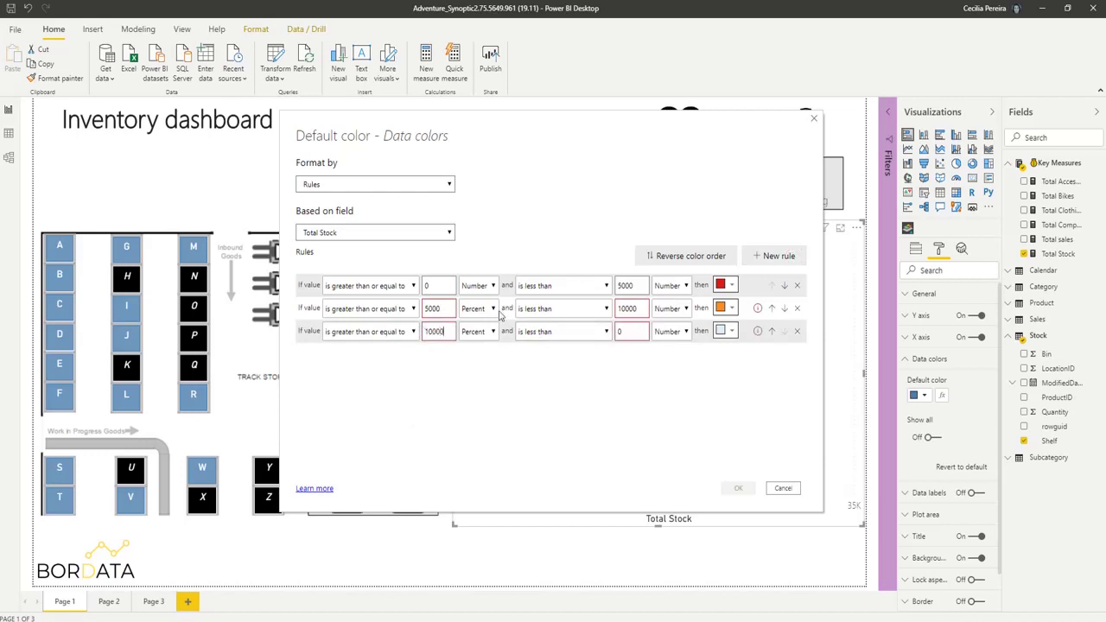
{"action": "double_click", "coordinate": [621, 330]}
{"action": "type", "text": "20000"}
{"action": "left_click", "coordinate": [729, 331]}
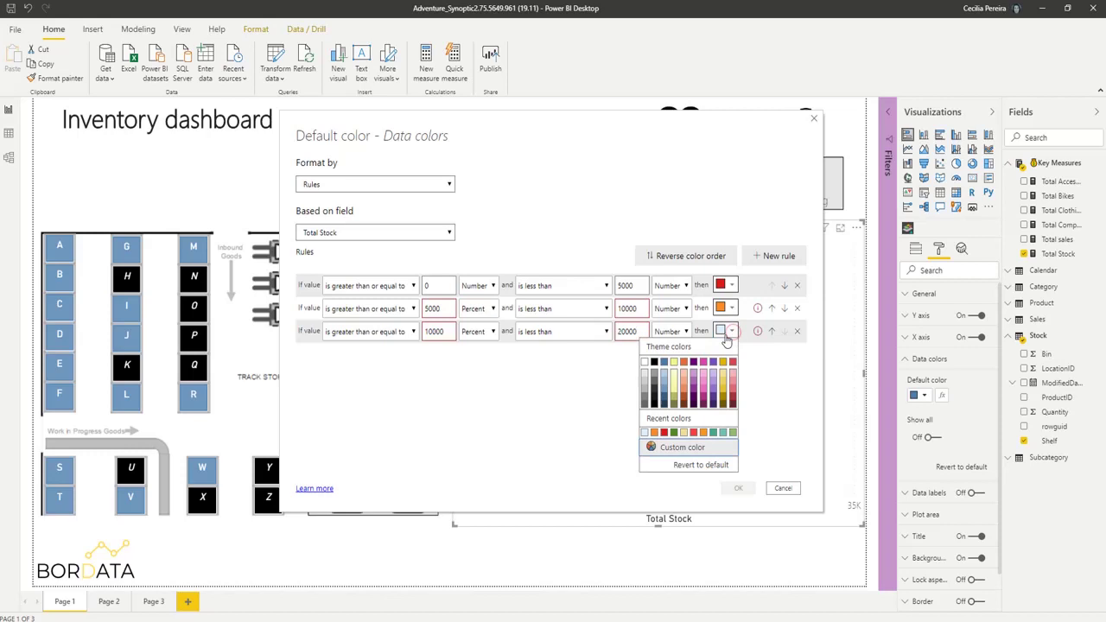
{"action": "left_click", "coordinate": [682, 432]}
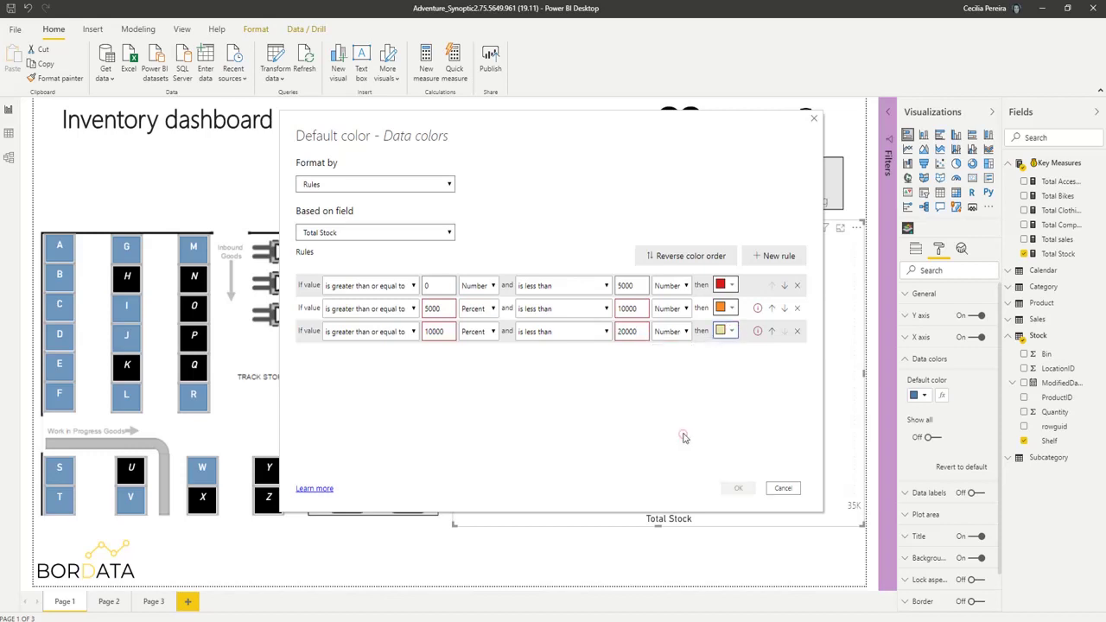
Step: Add a fourth colour rule for 20000–30000 in teal
{"action": "left_click", "coordinate": [778, 255]}
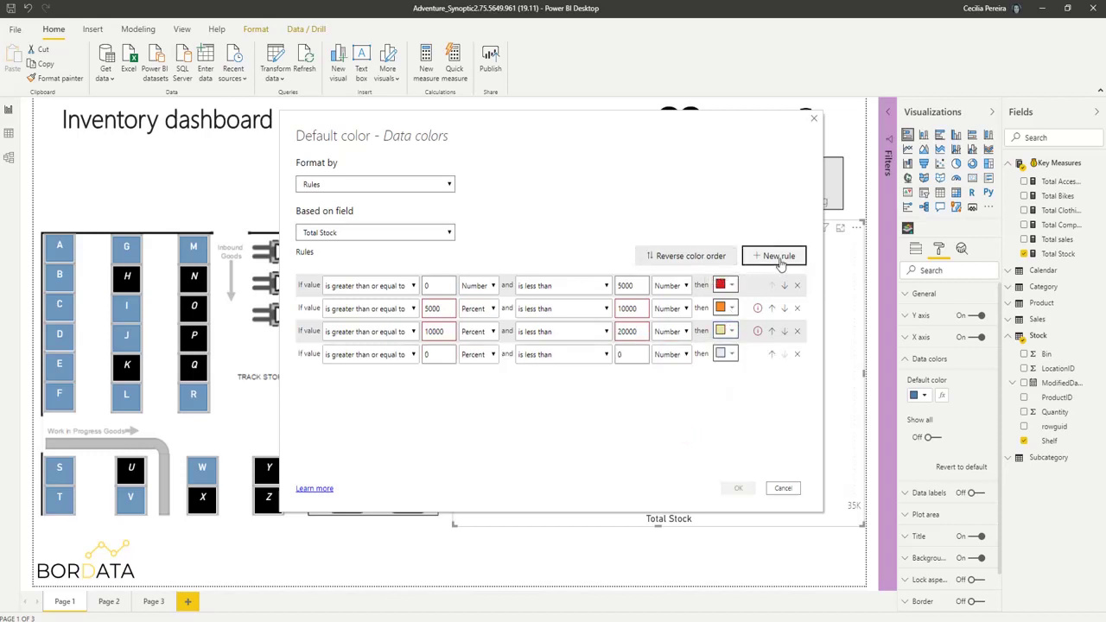
{"action": "double_click", "coordinate": [444, 353]}
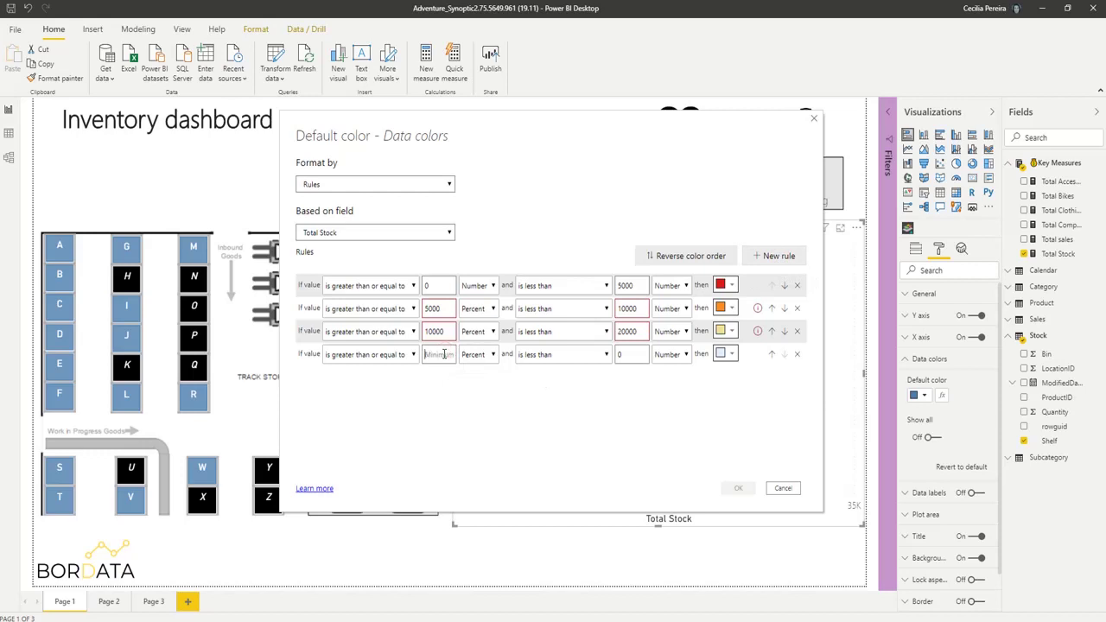
{"action": "type", "text": "20000"}
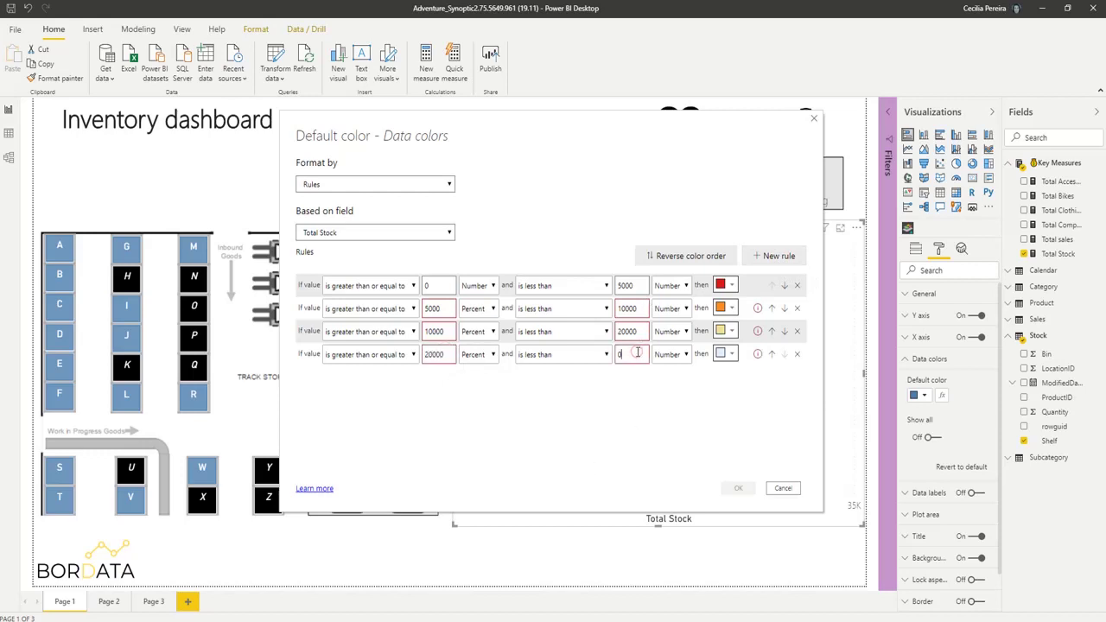
{"action": "key", "text": "BackSpace"}
{"action": "type", "text": "30000"}
{"action": "left_click", "coordinate": [730, 354]}
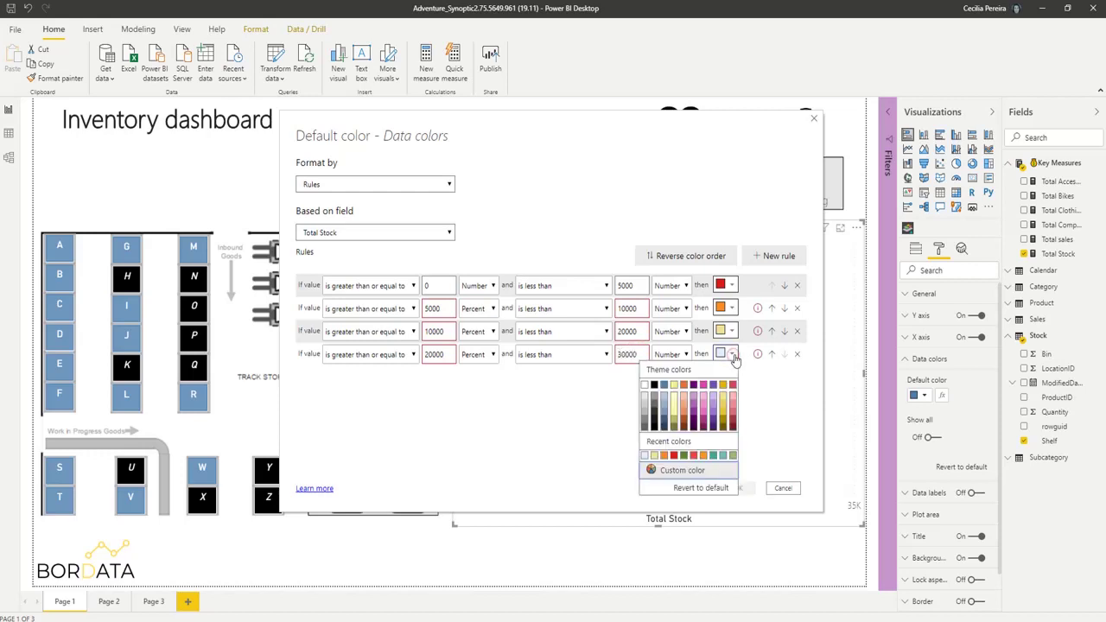
{"action": "left_click", "coordinate": [723, 455]}
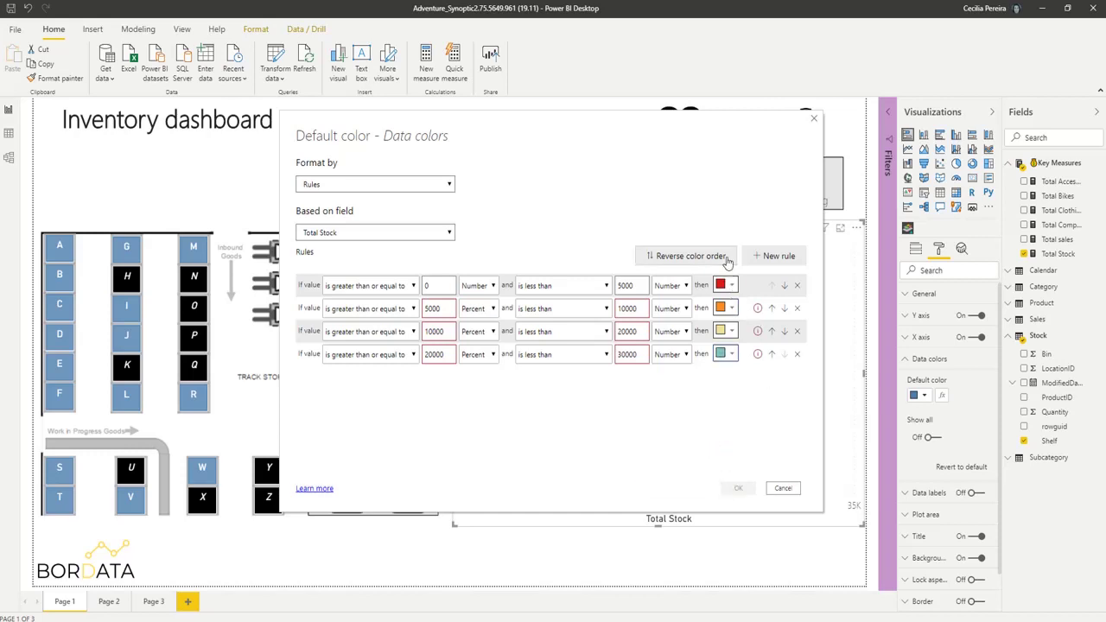
Step: Add a fifth colour rule for 30000–50000 in dark teal
{"action": "left_click", "coordinate": [775, 256]}
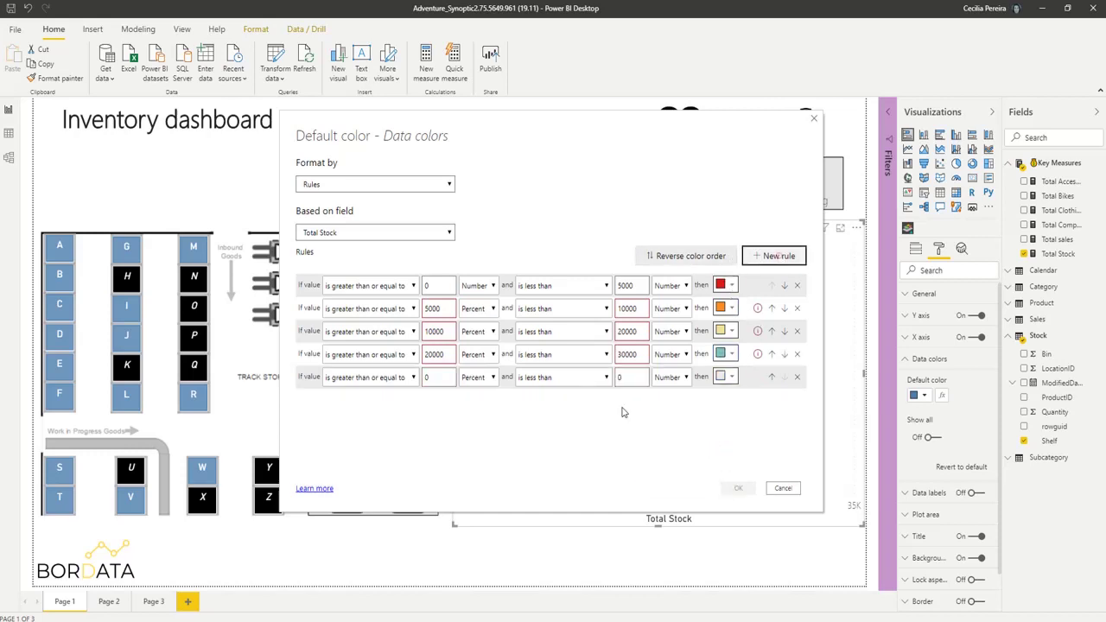
{"action": "double_click", "coordinate": [434, 377]}
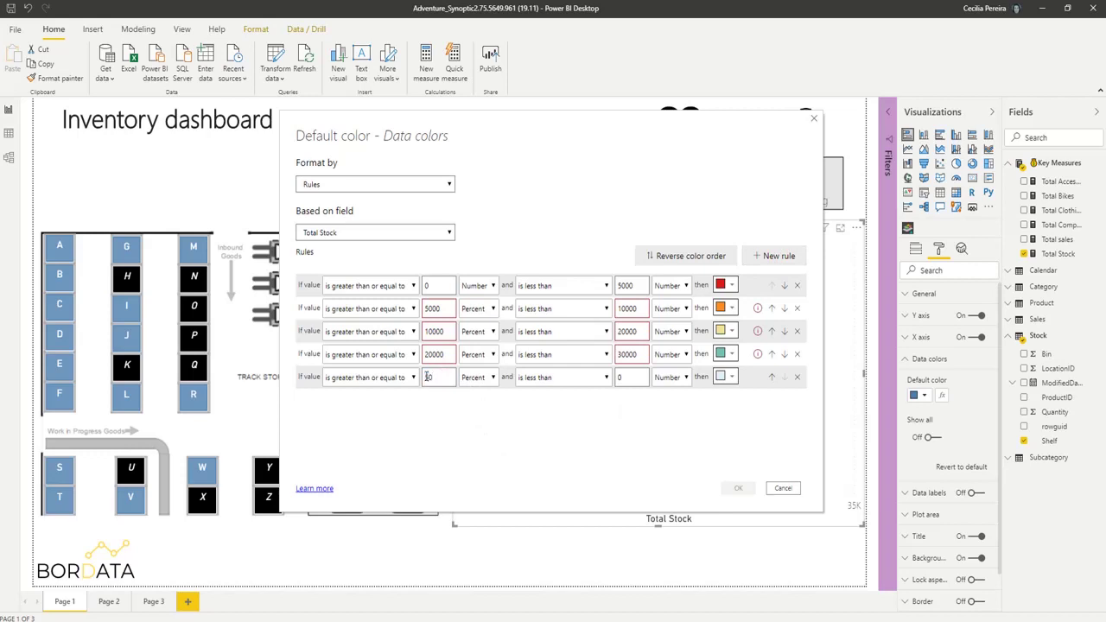
{"action": "type", "text": "30000"}
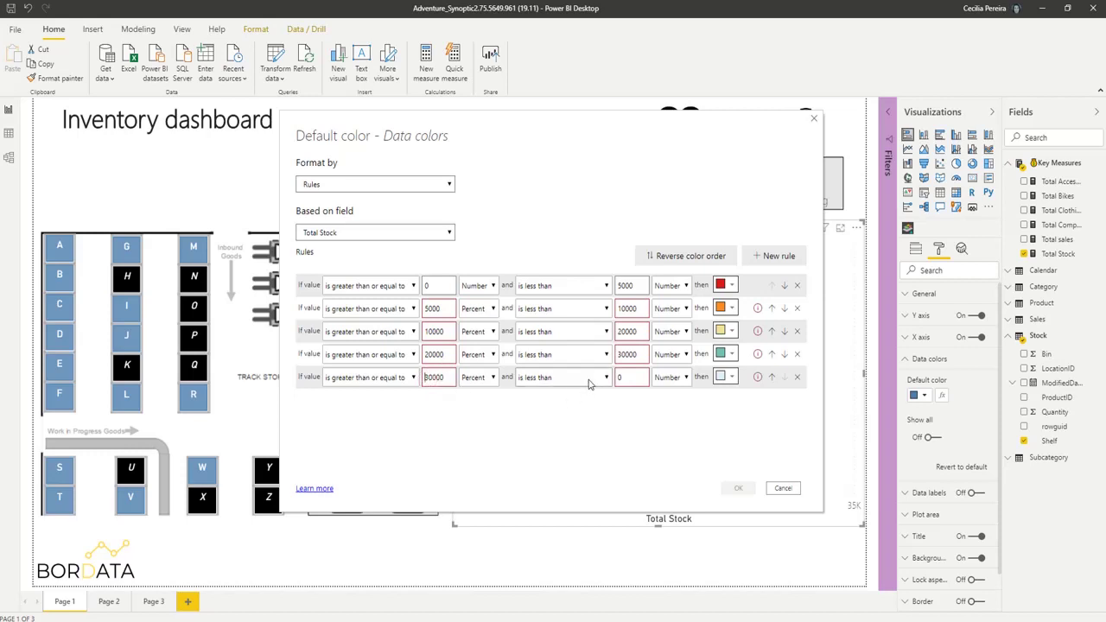
{"action": "left_click", "coordinate": [637, 377]}
{"action": "key", "text": "BackSpace"}
{"action": "type", "text": "50000"}
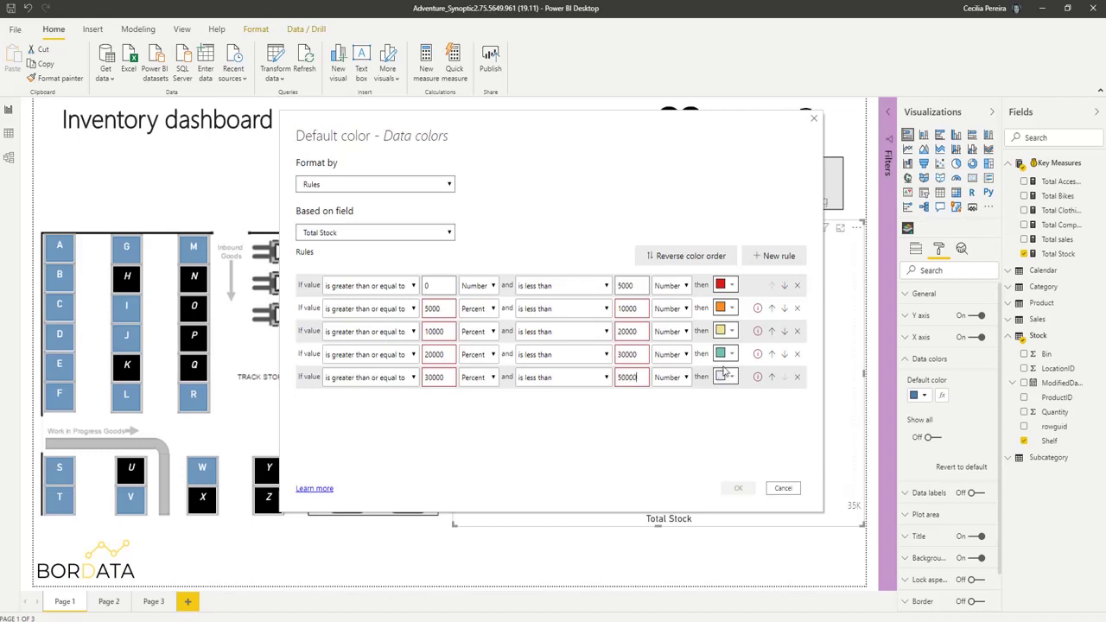
{"action": "left_click", "coordinate": [728, 376]}
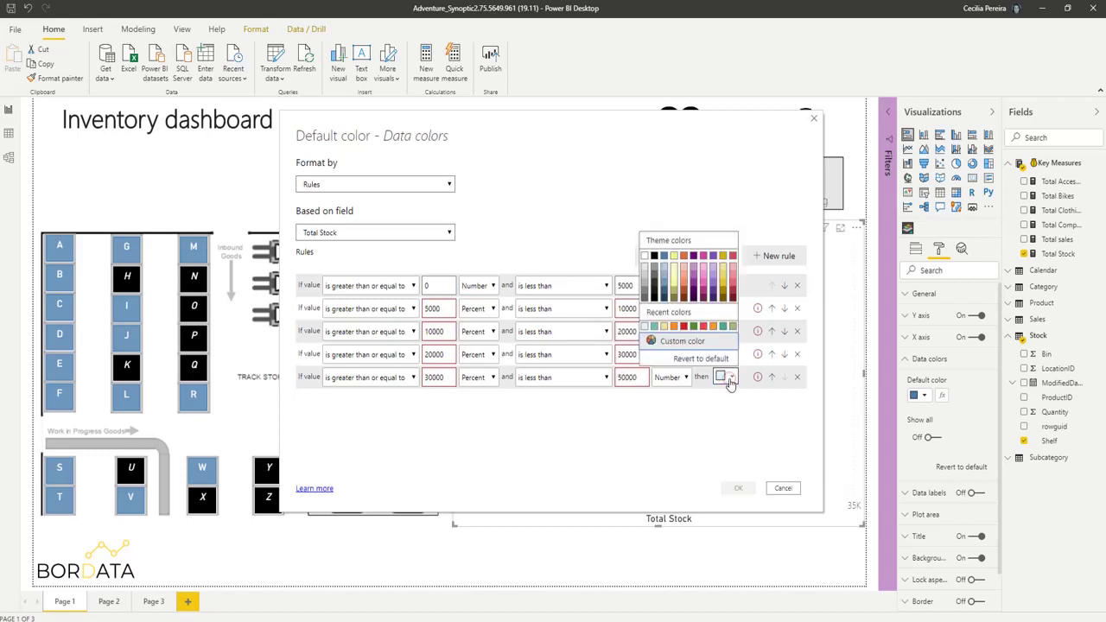
{"action": "left_click", "coordinate": [722, 327]}
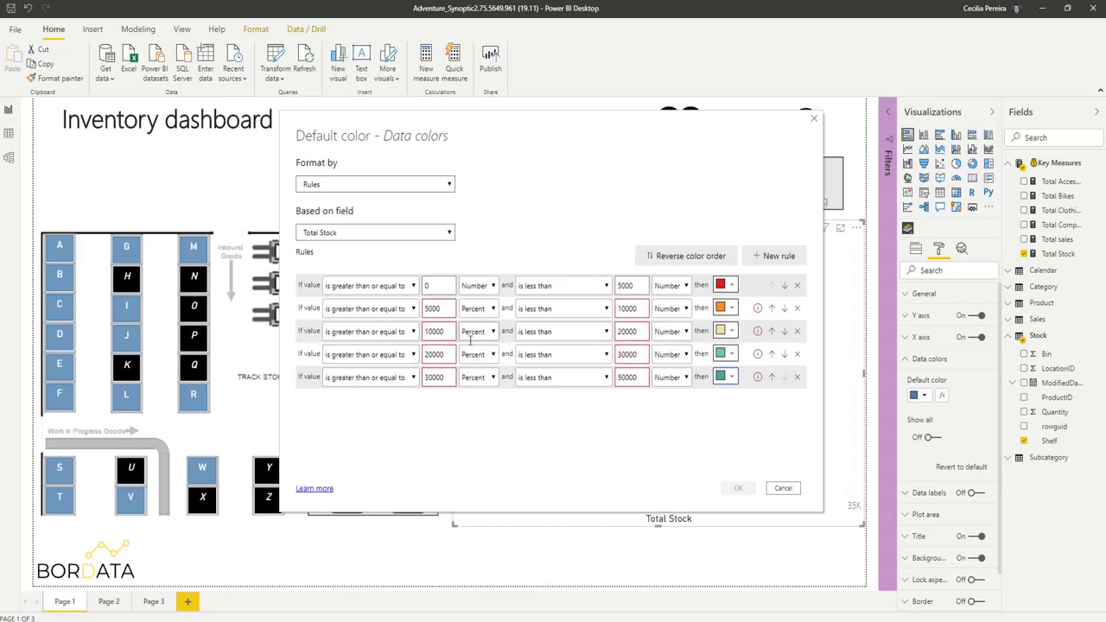
Step: Switch every rule's bounds from Percent to Number
{"action": "left_click", "coordinate": [488, 308]}
{"action": "left_click", "coordinate": [485, 325]}
{"action": "left_click", "coordinate": [488, 331]}
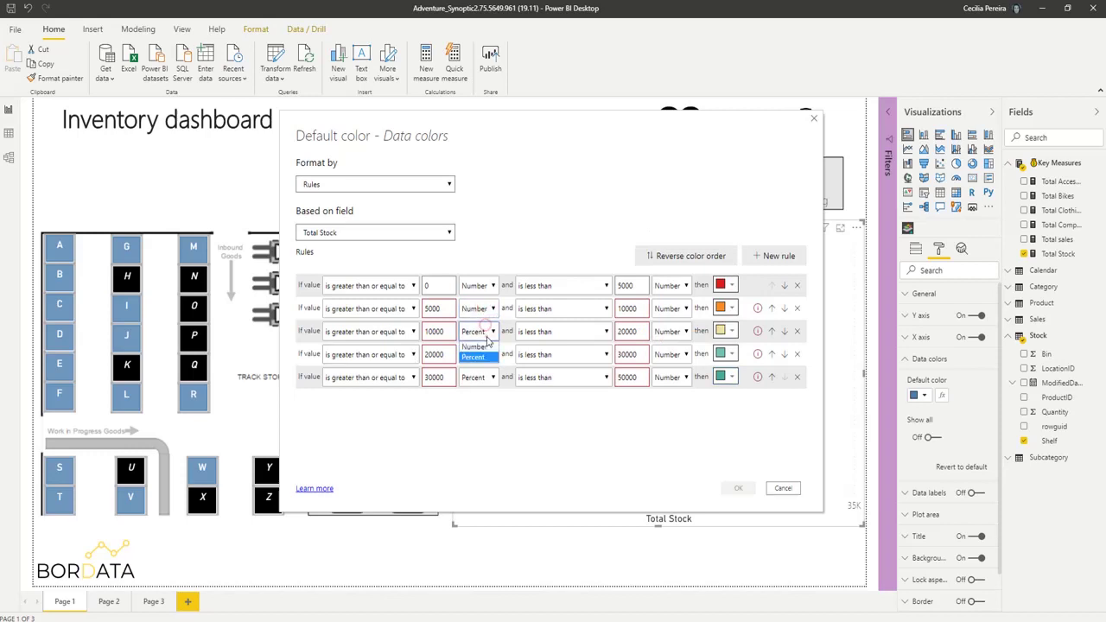
{"action": "left_click", "coordinate": [484, 348]}
{"action": "left_click", "coordinate": [488, 354]}
{"action": "left_click", "coordinate": [484, 370]}
{"action": "left_click", "coordinate": [487, 377]}
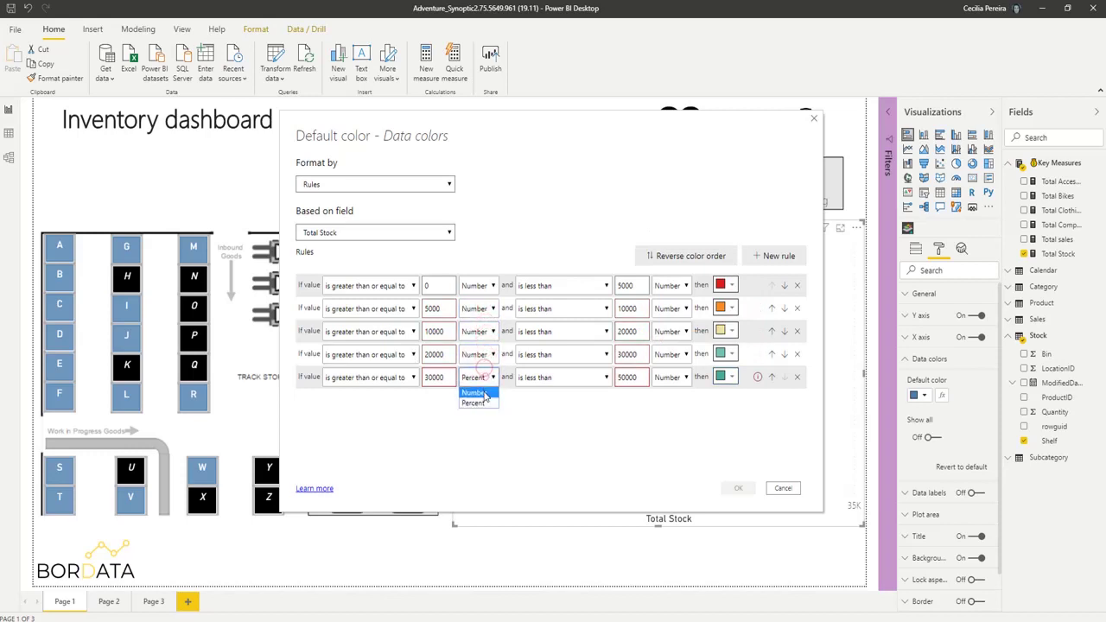
{"action": "left_click", "coordinate": [483, 394]}
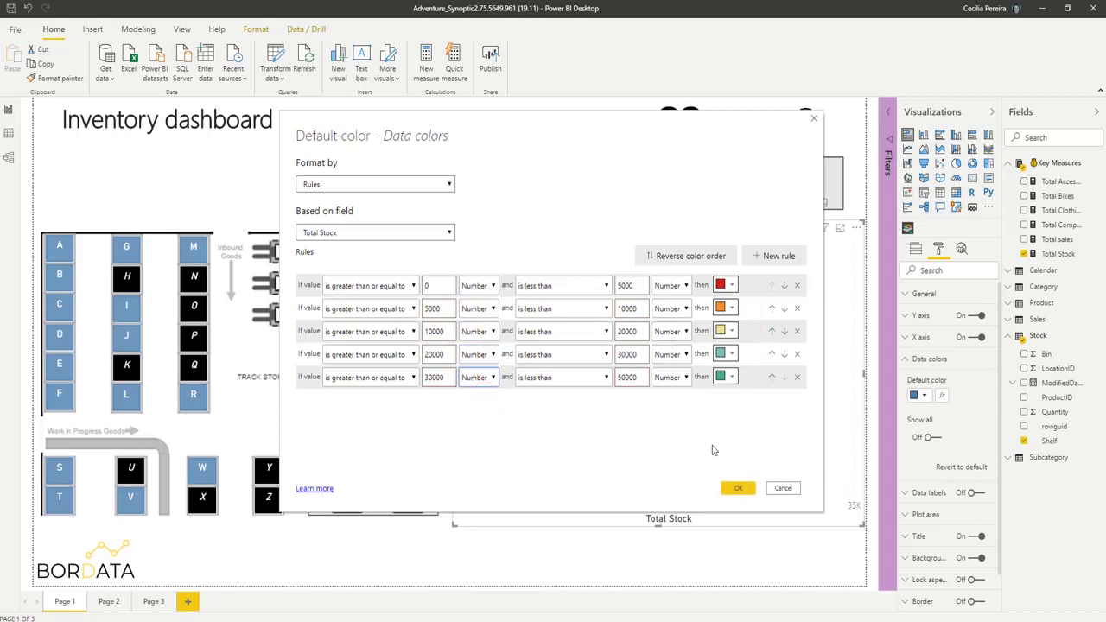
Step: Confirm the five colour rules so the Total Stock by Shelf bars show stock-level colours
{"action": "left_click", "coordinate": [739, 488]}
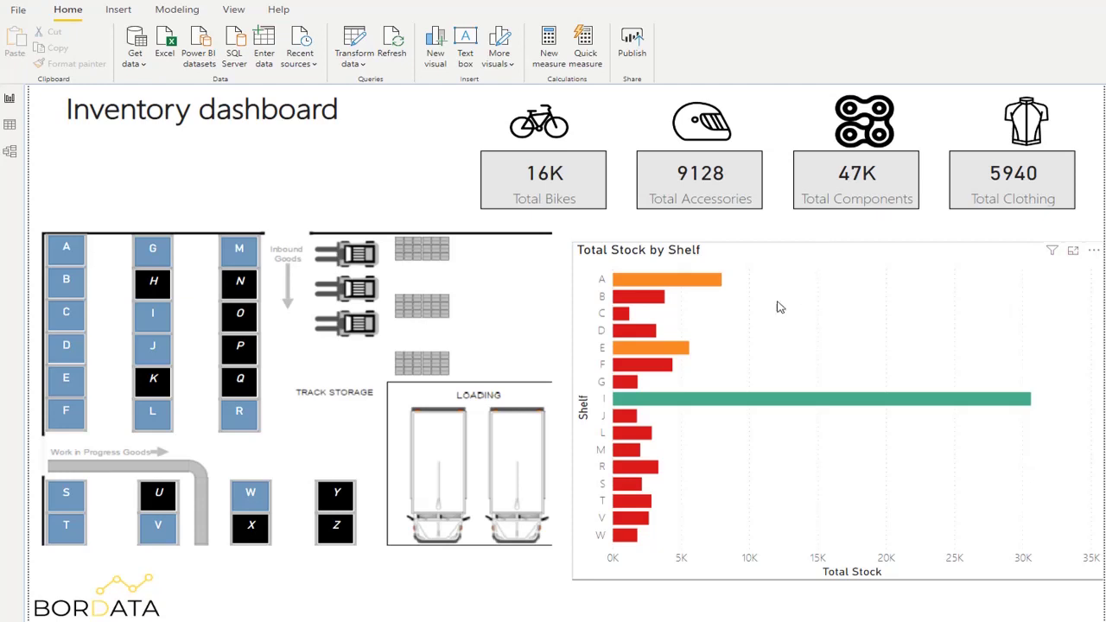
{"action": "mouse_move", "coordinate": [656, 301]}
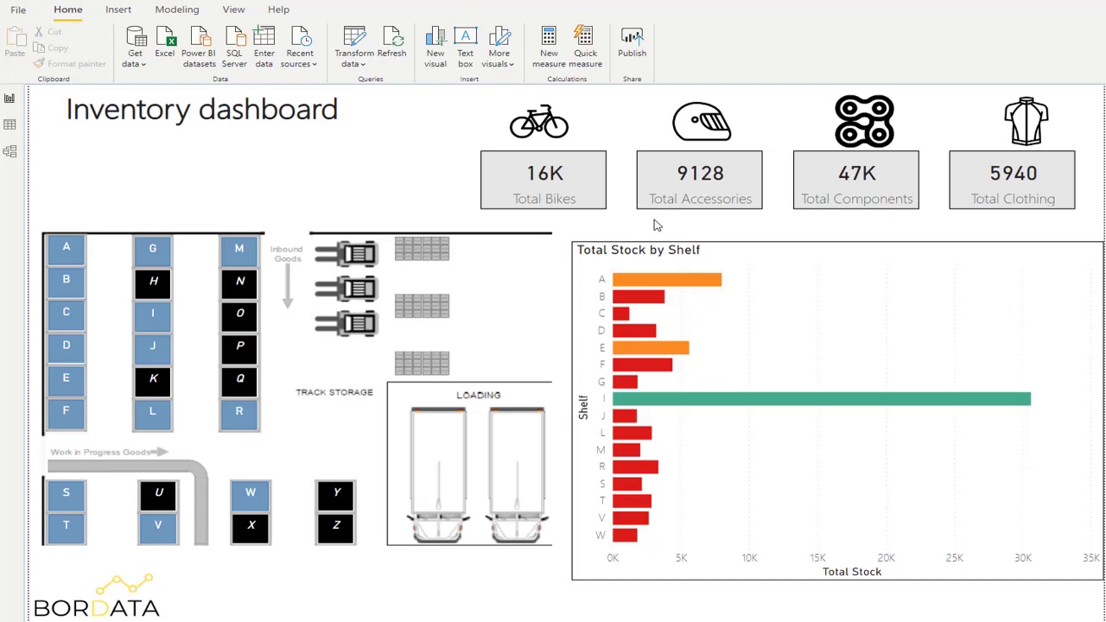
Step: Highlight shelves I, L and R via the accessories icon, then narrow the dashboard to shelf R
{"action": "left_click", "coordinate": [706, 125], "text": "ctrl"}
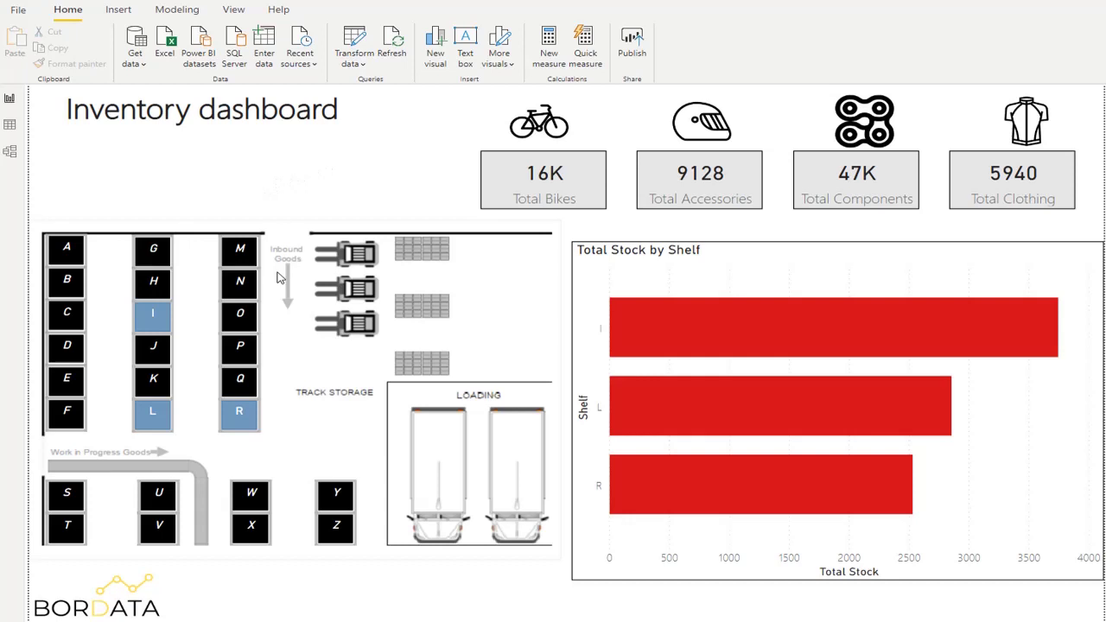
{"action": "mouse_move", "coordinate": [159, 321]}
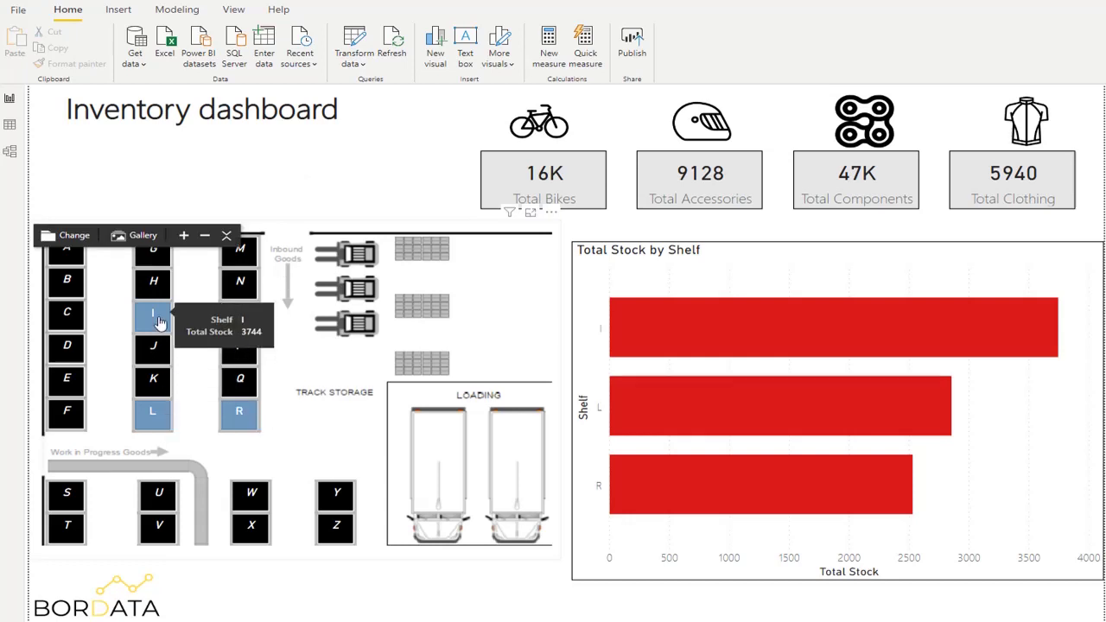
{"action": "left_click", "coordinate": [388, 160]}
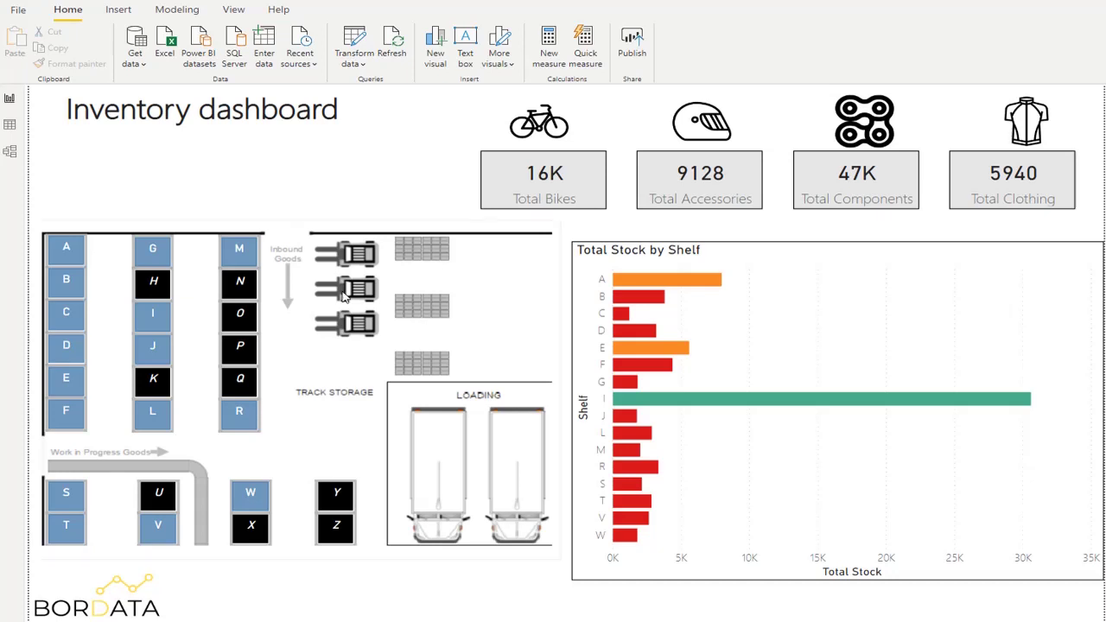
{"action": "left_click", "coordinate": [237, 416]}
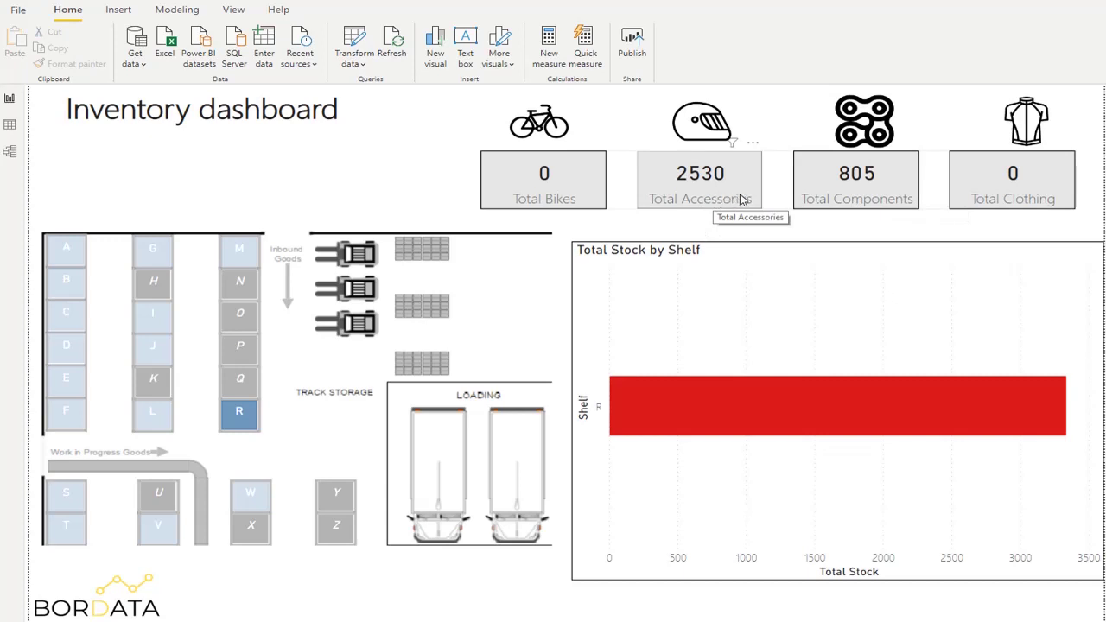
Step: Select shelf R on the map again to remove its filter
{"action": "left_click", "coordinate": [882, 229]}
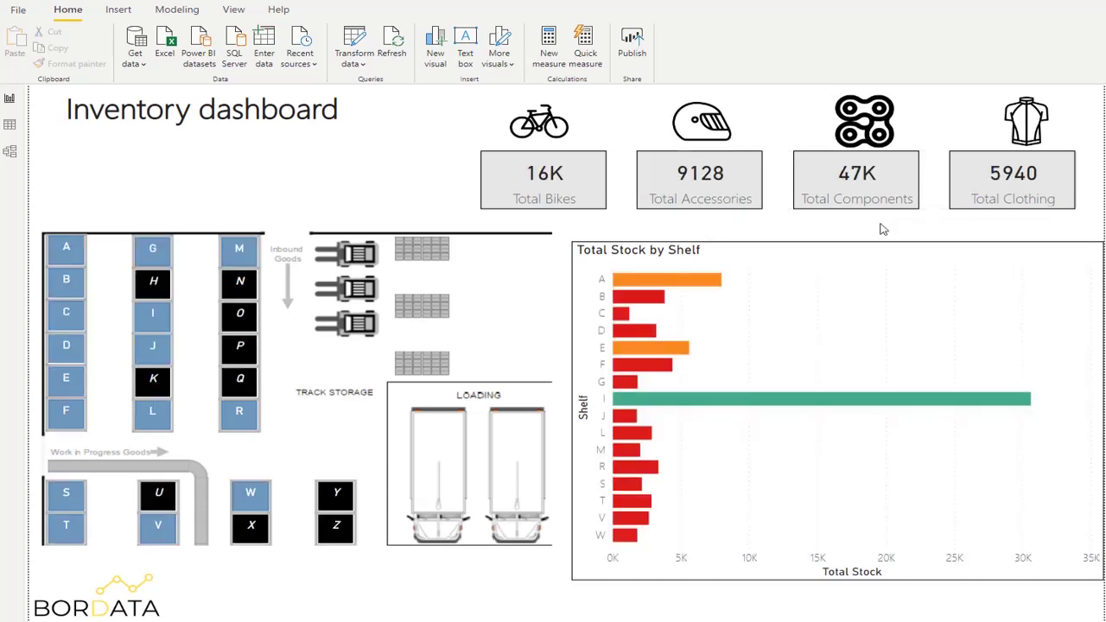